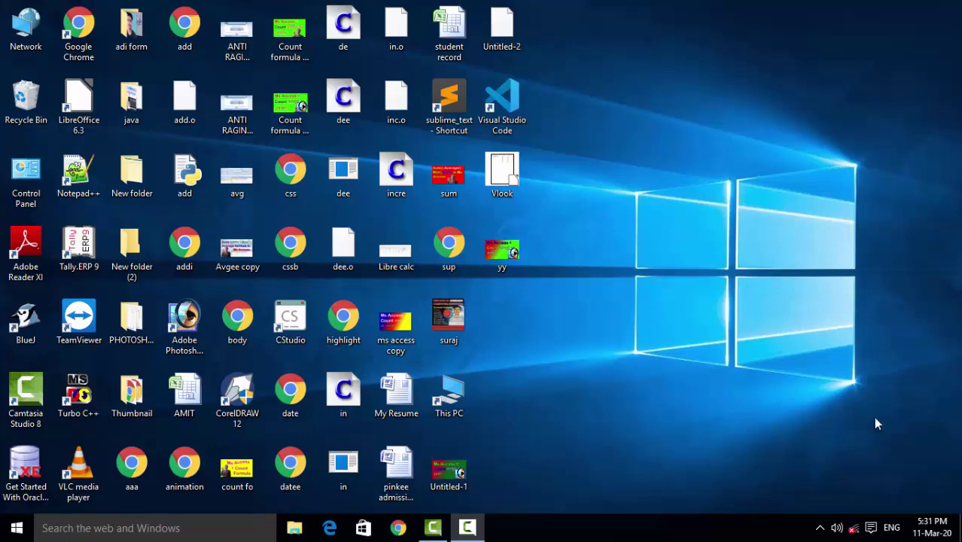
# - Refresh the desktop a few times, then launch LibreOffice 6.3 and create a blank Calc spreadsheet
pyautogui.rightClick(610, 40)
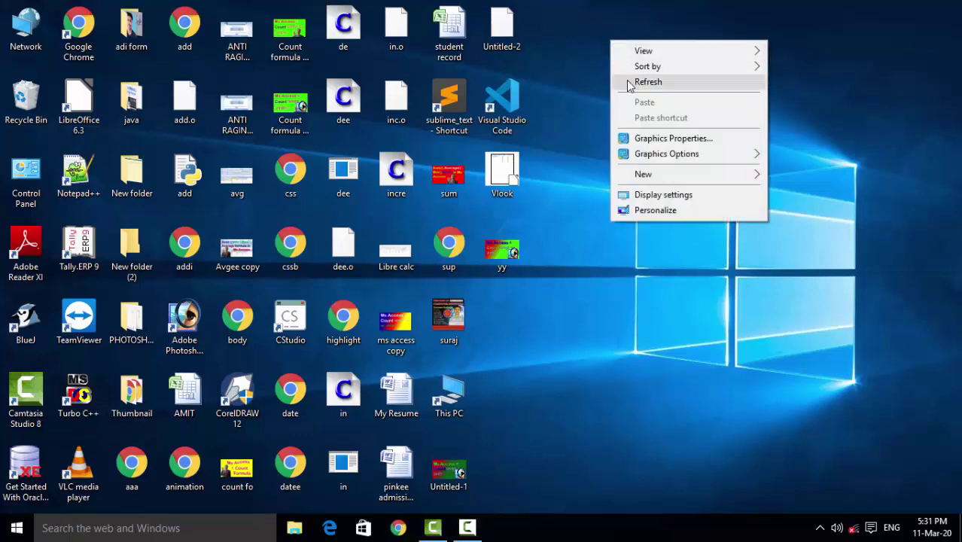
pyautogui.rightClick(628, 82)
pyautogui.click(672, 122)
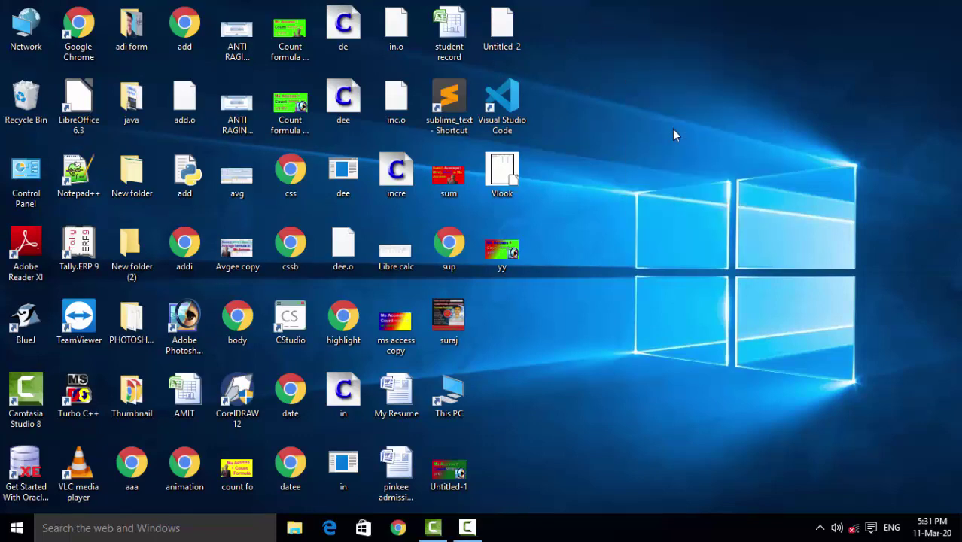
pyautogui.rightClick(673, 130)
pyautogui.click(697, 167)
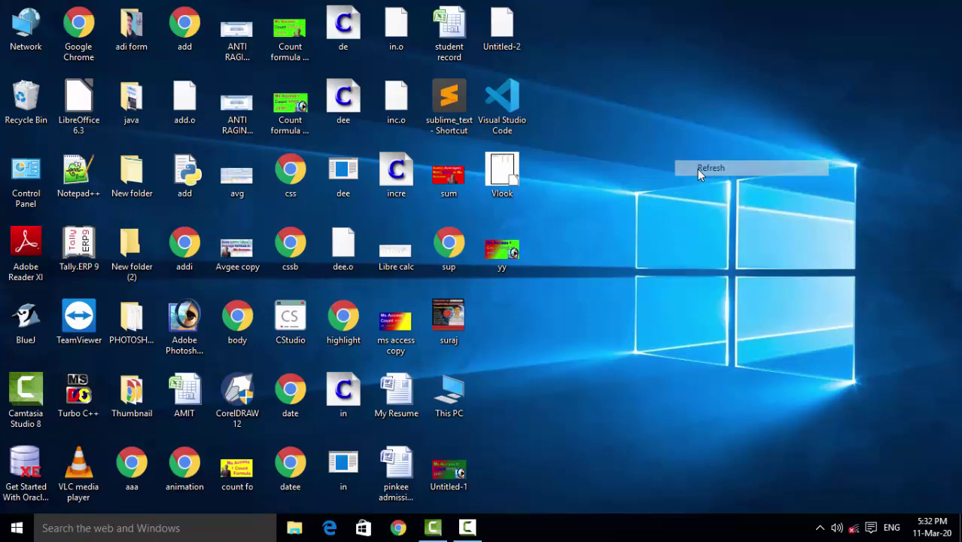
pyautogui.rightClick(699, 172)
pyautogui.click(713, 211)
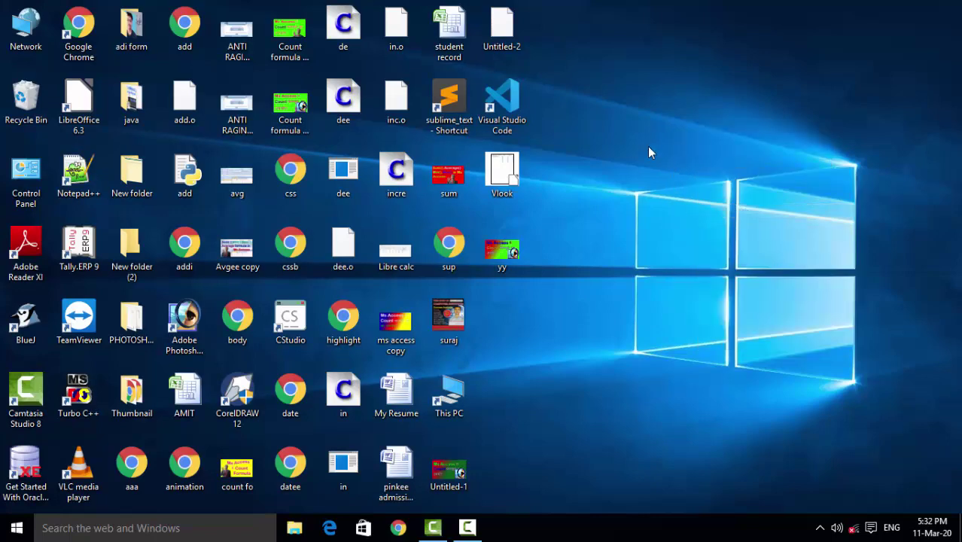
pyautogui.rightClick(621, 114)
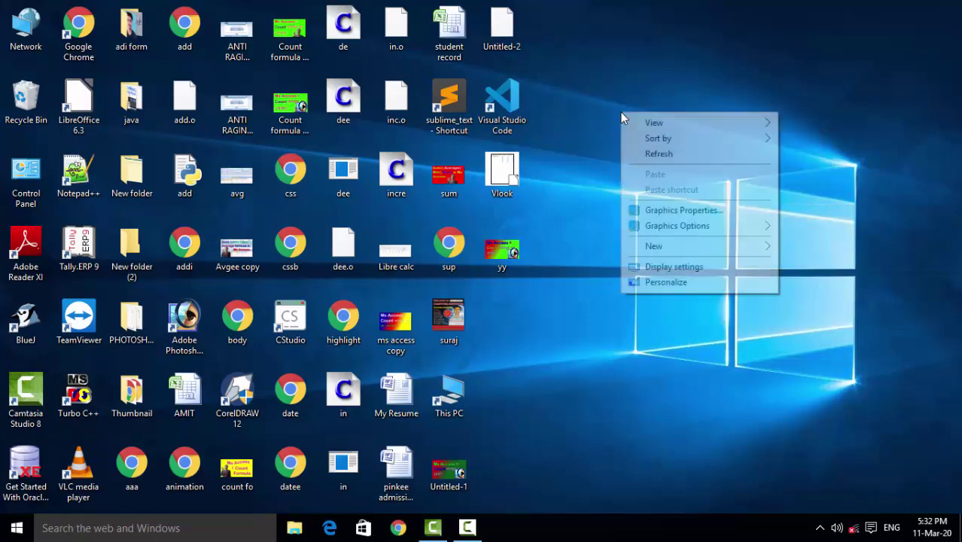
pyautogui.click(666, 164)
pyautogui.rightClick(657, 140)
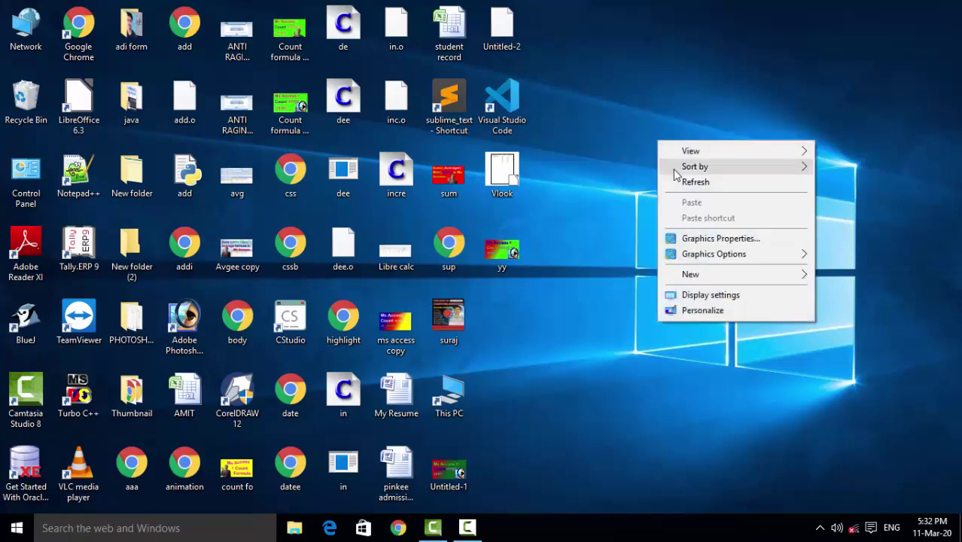
pyautogui.click(680, 182)
pyautogui.rightClick(679, 178)
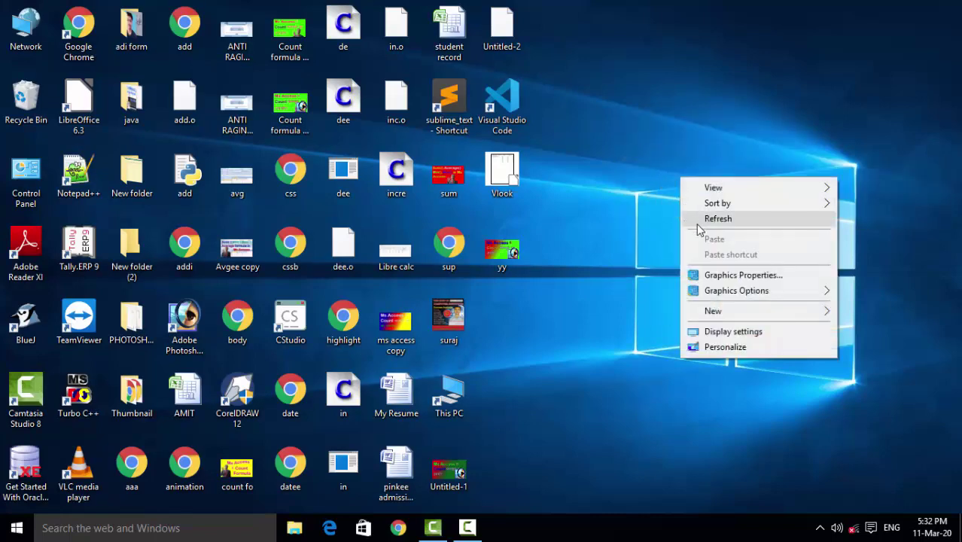
pyautogui.click(693, 220)
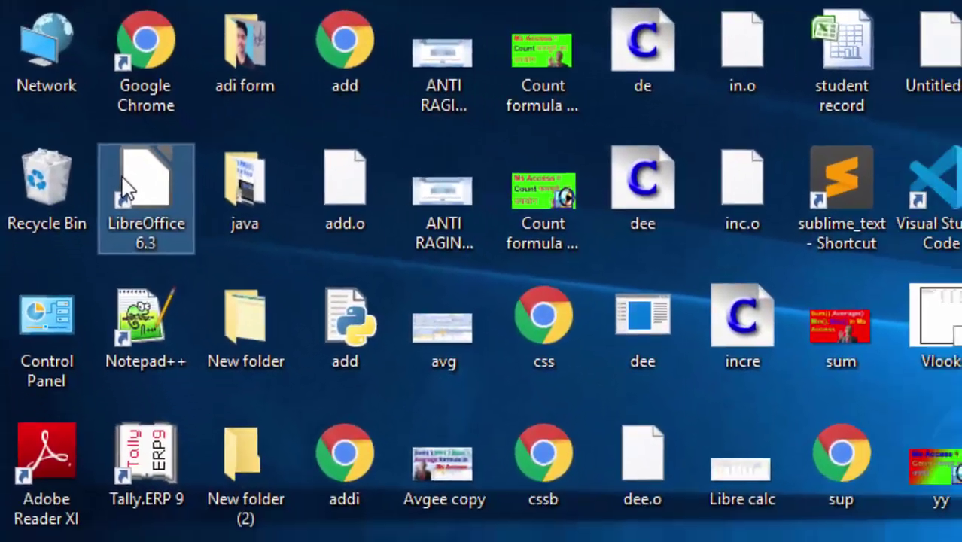
pyautogui.doubleClick(128, 187)
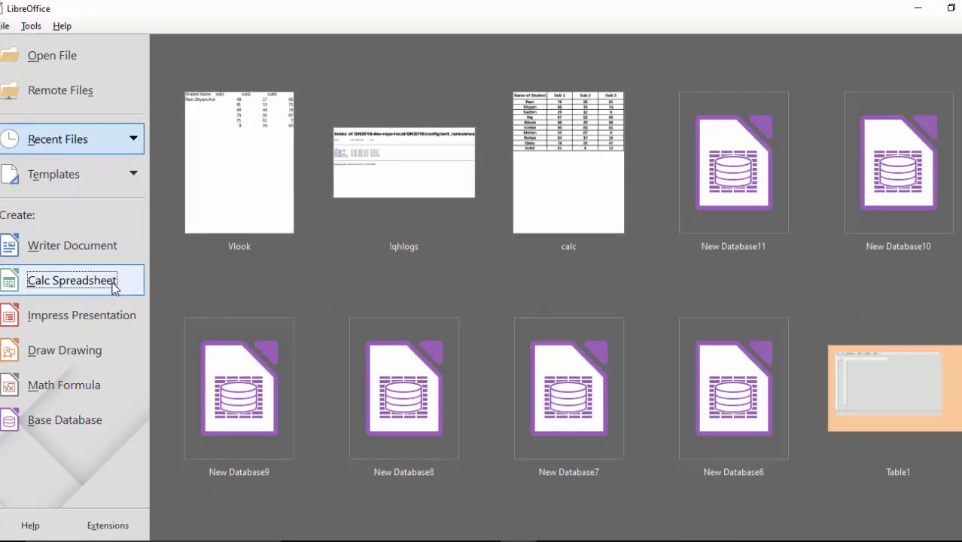
pyautogui.click(114, 288)
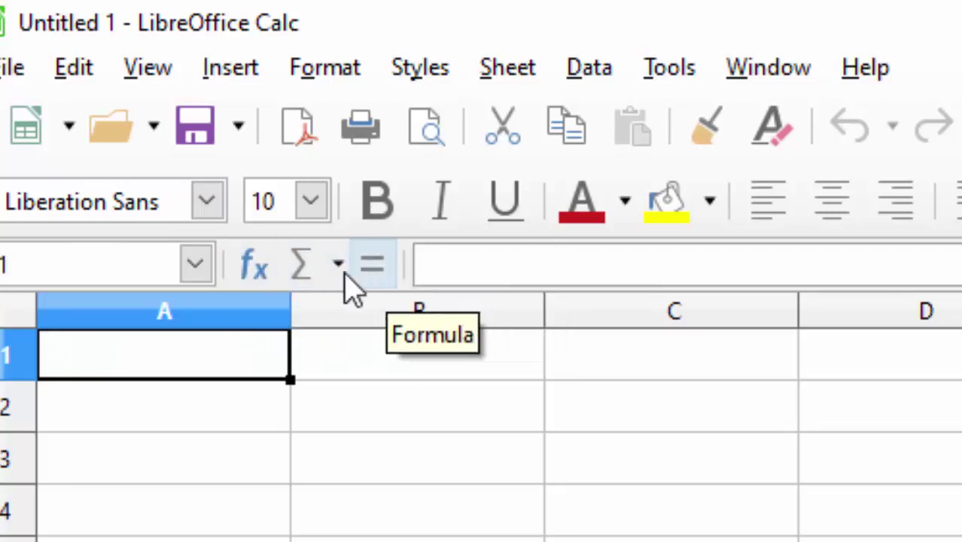
# - Type the column headings 'Name of Student', 'Sub1' and 'Sub2' across A1:C1
pyautogui.click(490, 265)
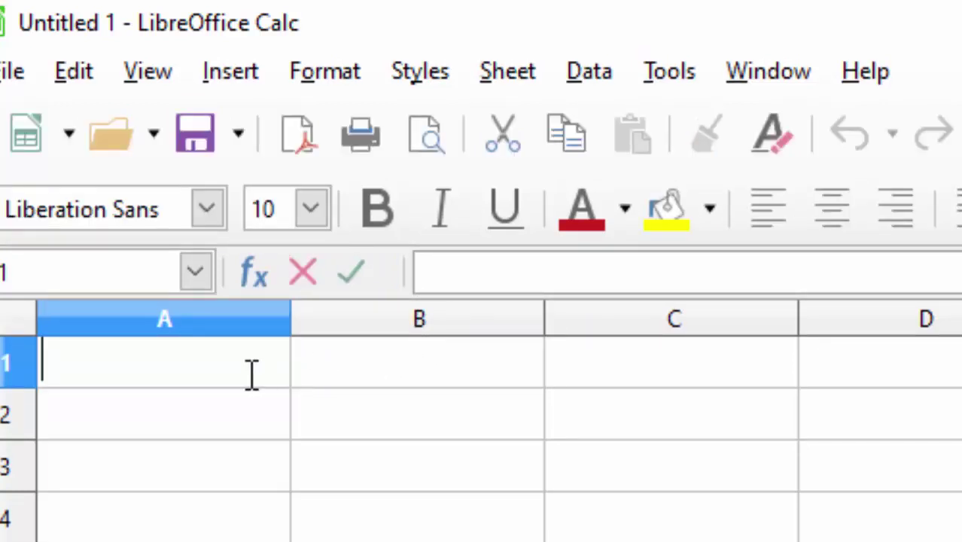
pyautogui.click(242, 519)
pyautogui.click(173, 373)
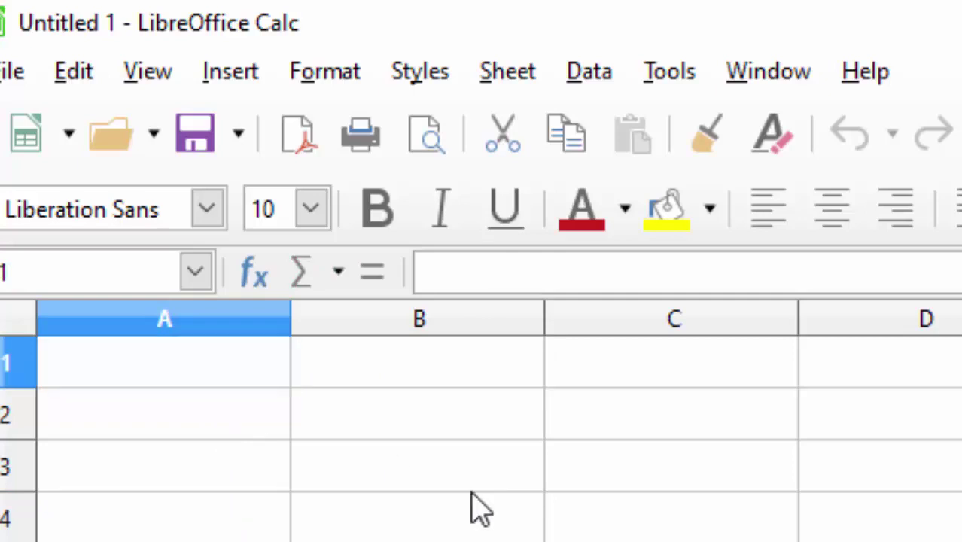
pyautogui.write('Name')
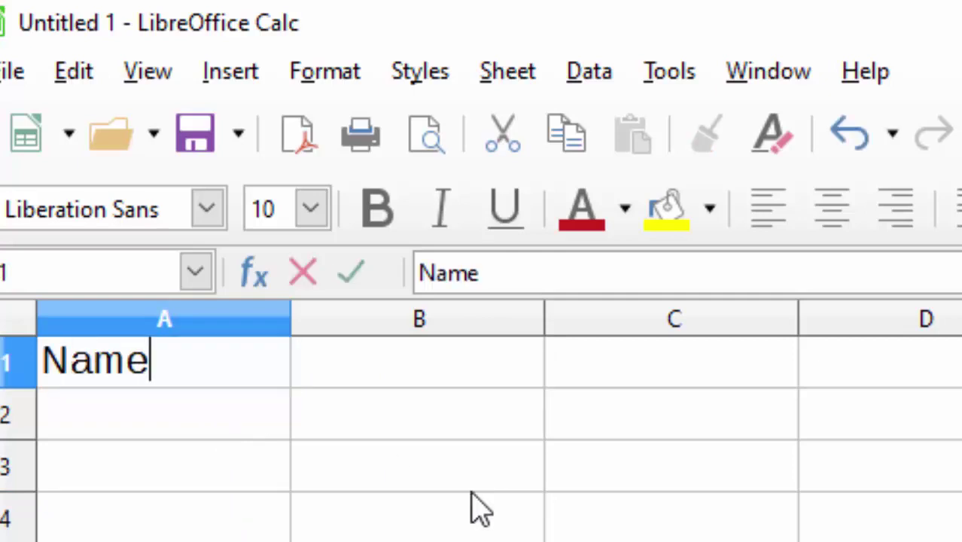
pyautogui.write(' of S')
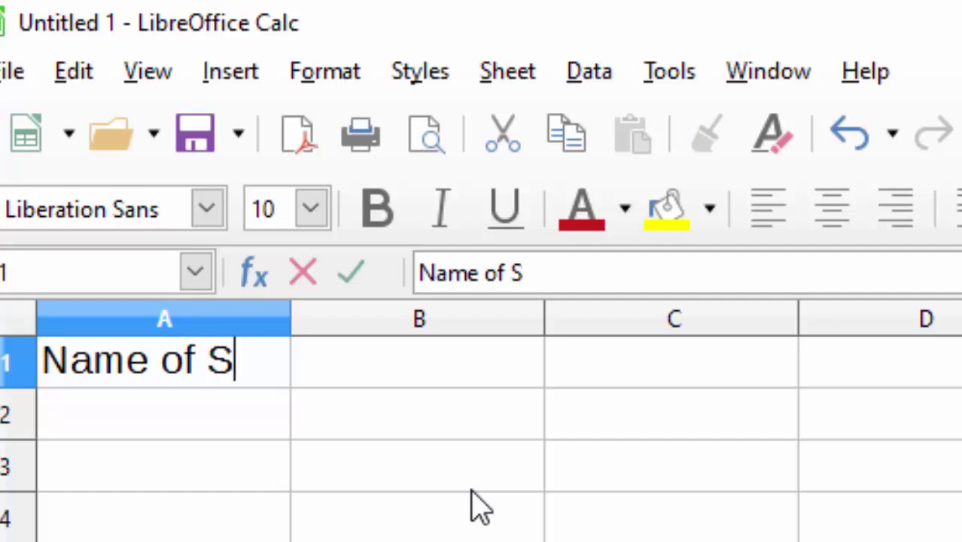
pyautogui.write('tude')
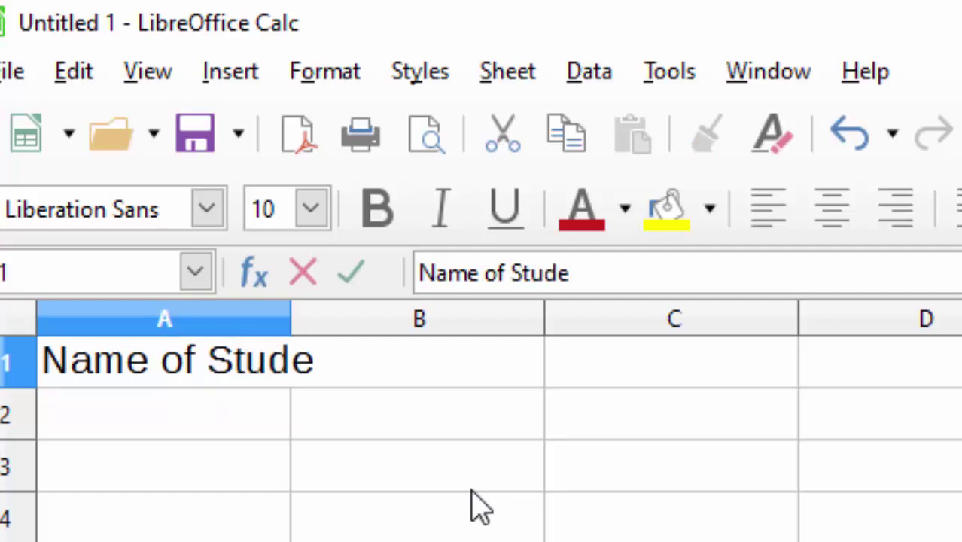
pyautogui.write('nt')
pyautogui.press('Tab')
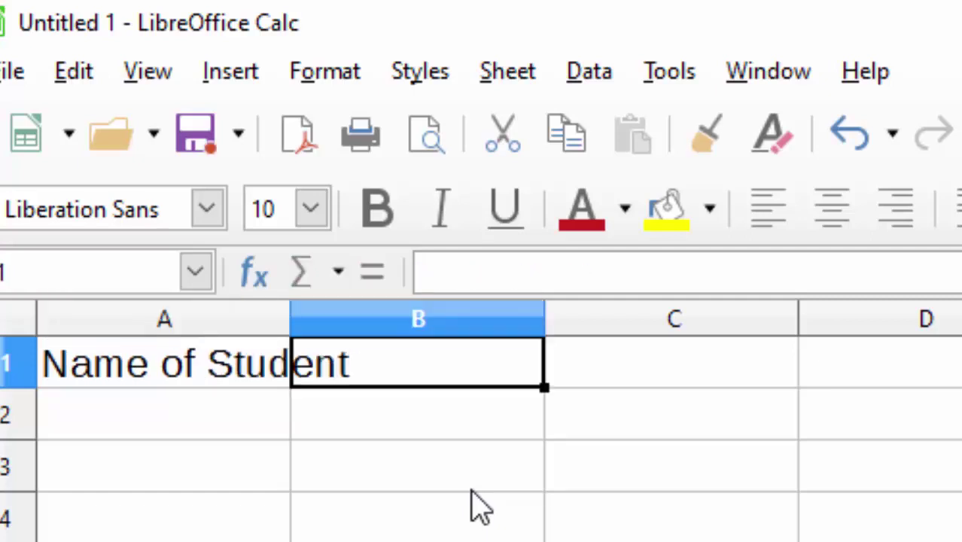
pyautogui.write('Sub1')
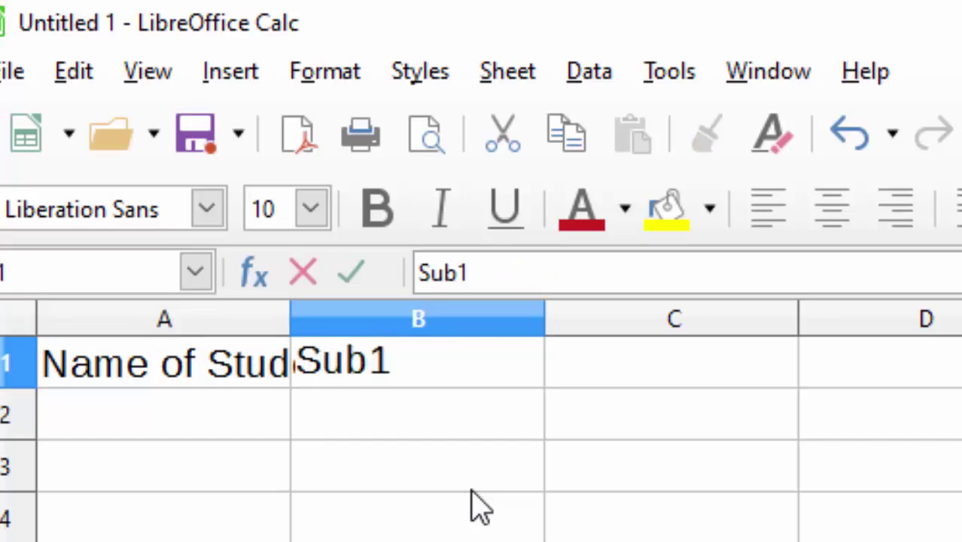
pyautogui.press('Tab')
pyautogui.write('S')
pyautogui.write('u')
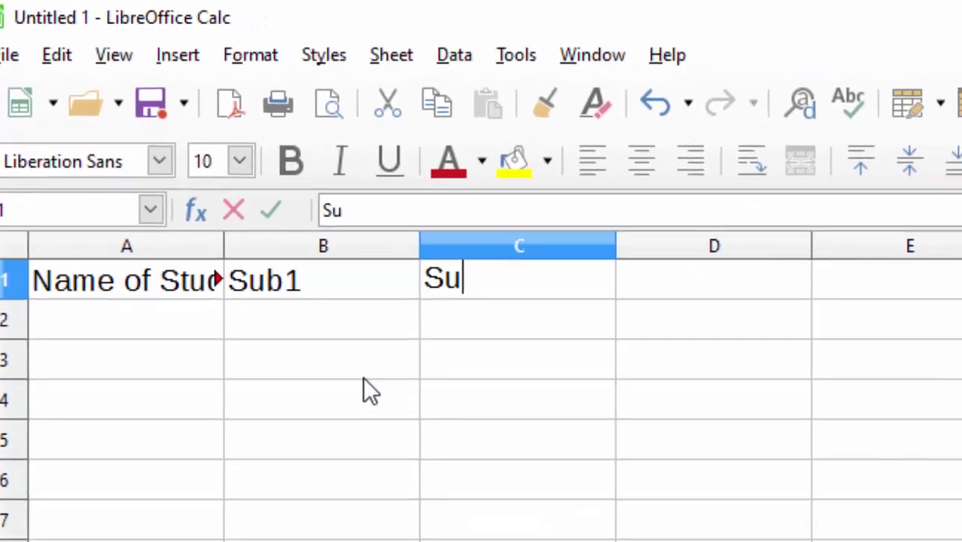
pyautogui.write('b2')
# - Autofill the subject headings from Sub1 and Sub2 through Sub5 in F1
pyautogui.click(297, 315)
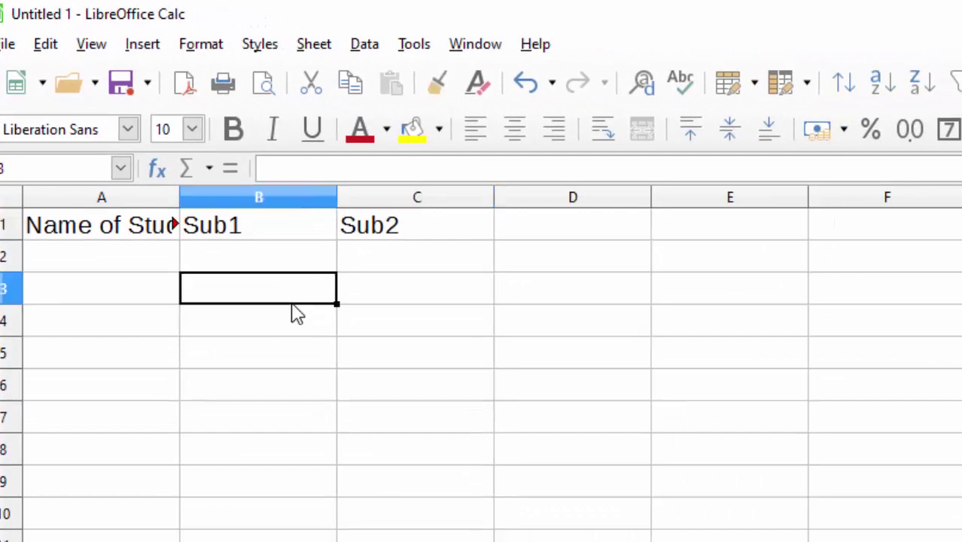
pyautogui.click(285, 225)
pyautogui.moveTo(284, 224); pyautogui.dragTo(391, 218)
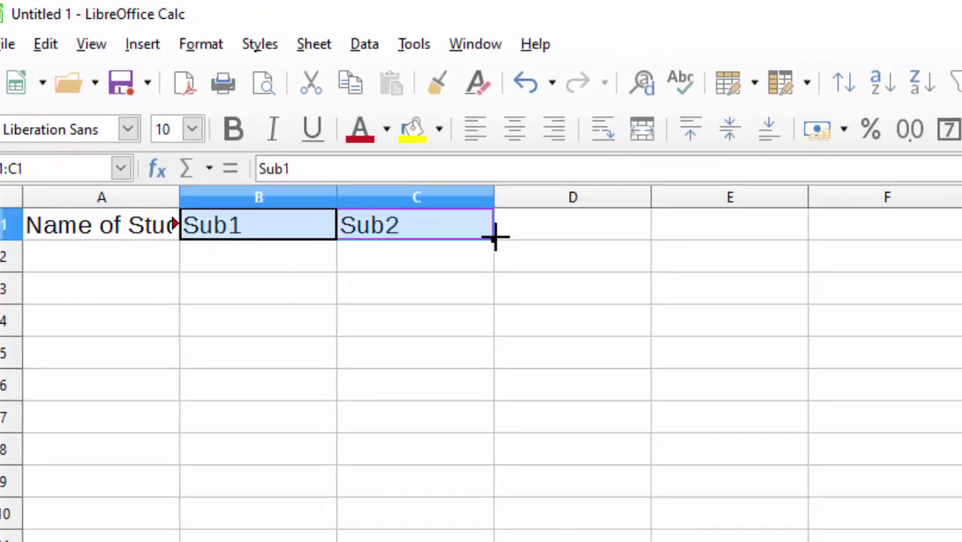
pyautogui.moveTo(496, 237); pyautogui.dragTo(717, 240)
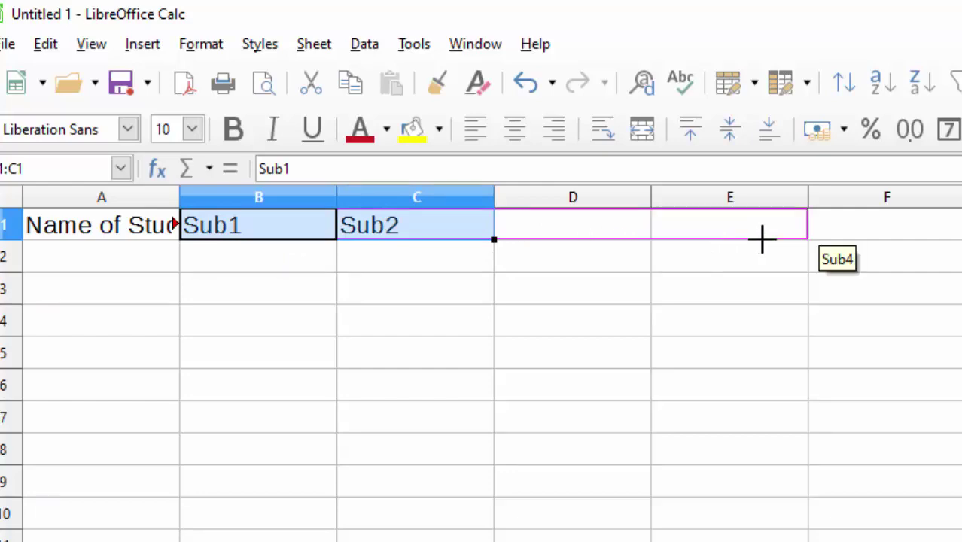
pyautogui.moveTo(716, 239); pyautogui.dragTo(903, 230)
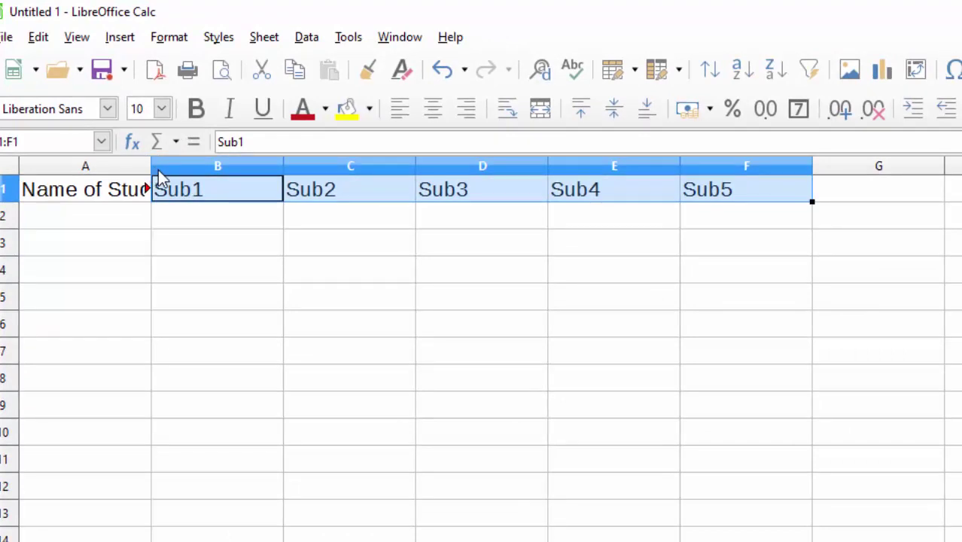
# - Widen column A so 'Name of Student' shows in full
pyautogui.moveTo(151, 170); pyautogui.dragTo(181, 178)
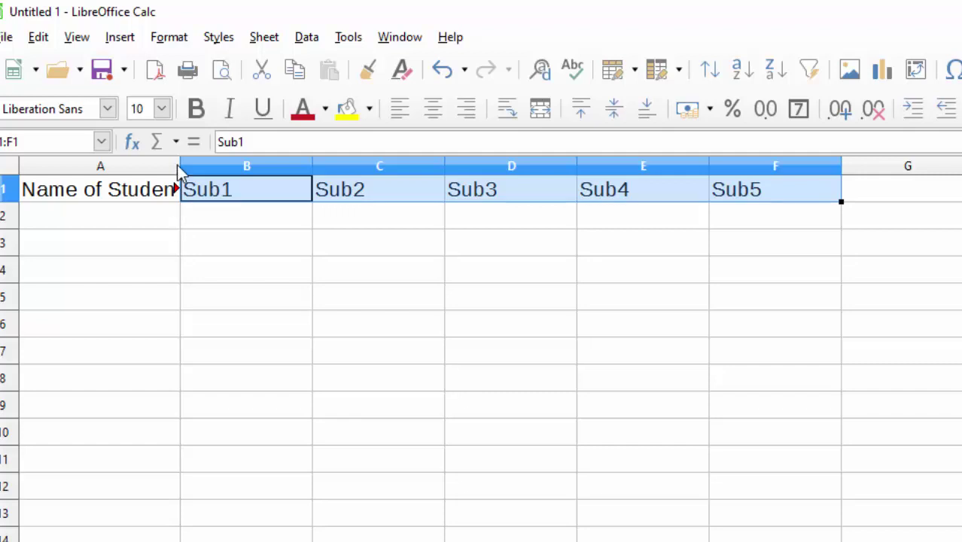
pyautogui.click(186, 170)
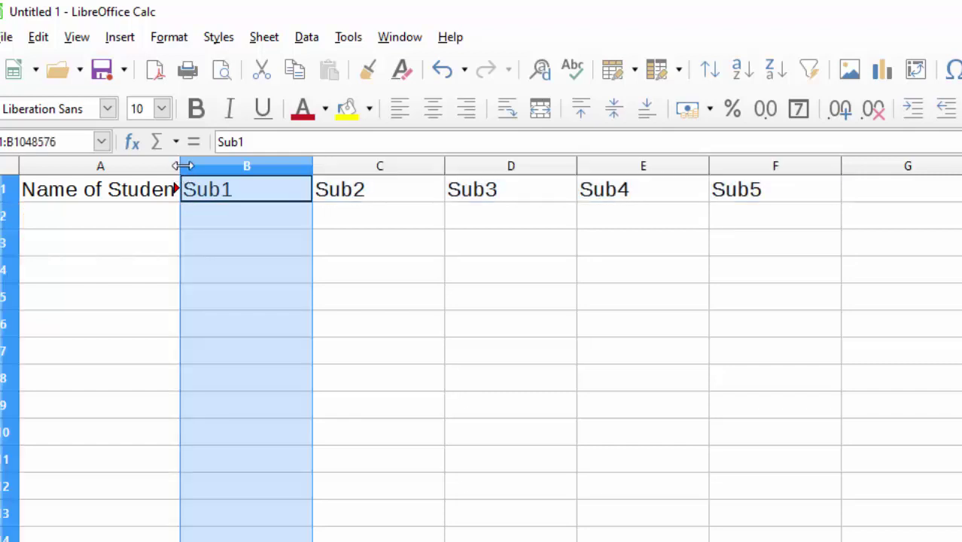
pyautogui.moveTo(181, 165); pyautogui.dragTo(207, 180)
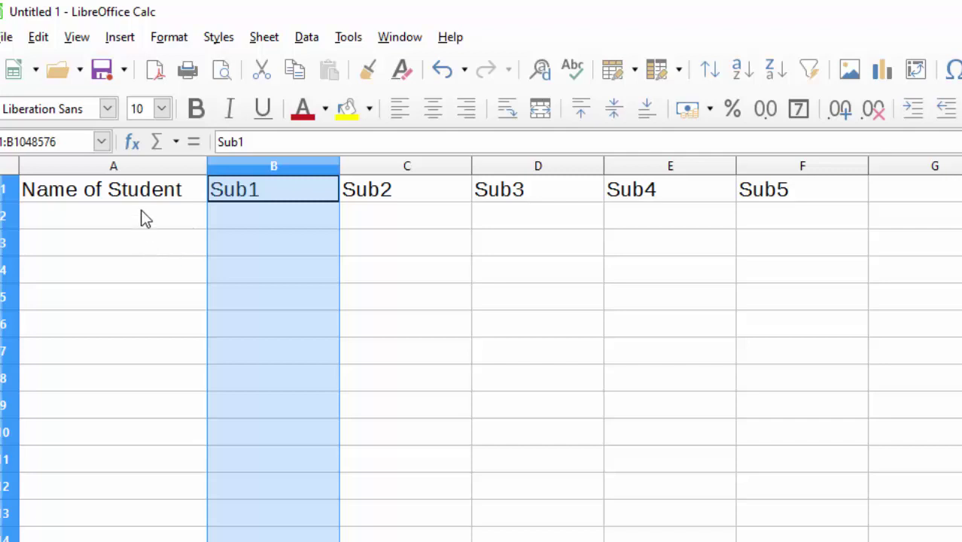
# - Add the heading 'Obtained Marks' in G1
pyautogui.click(893, 199)
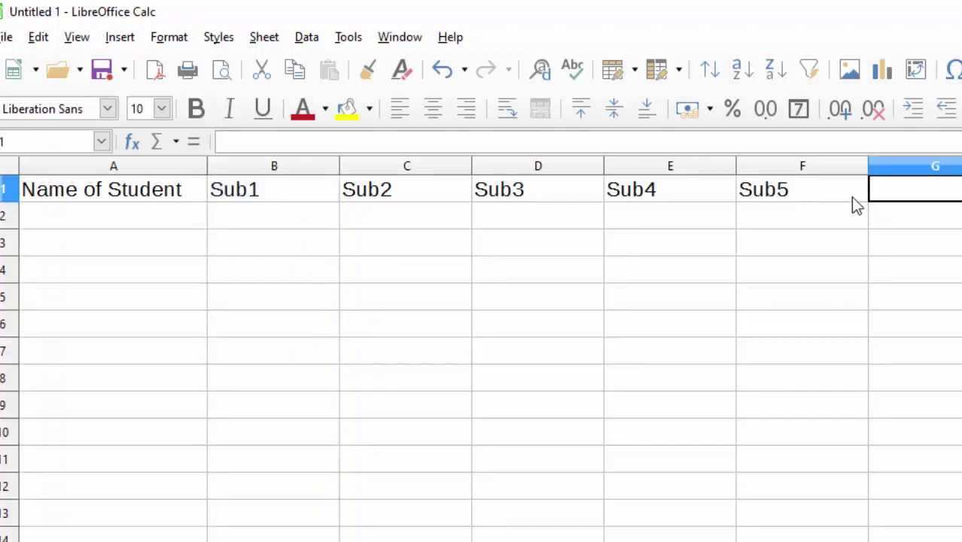
pyautogui.write('O')
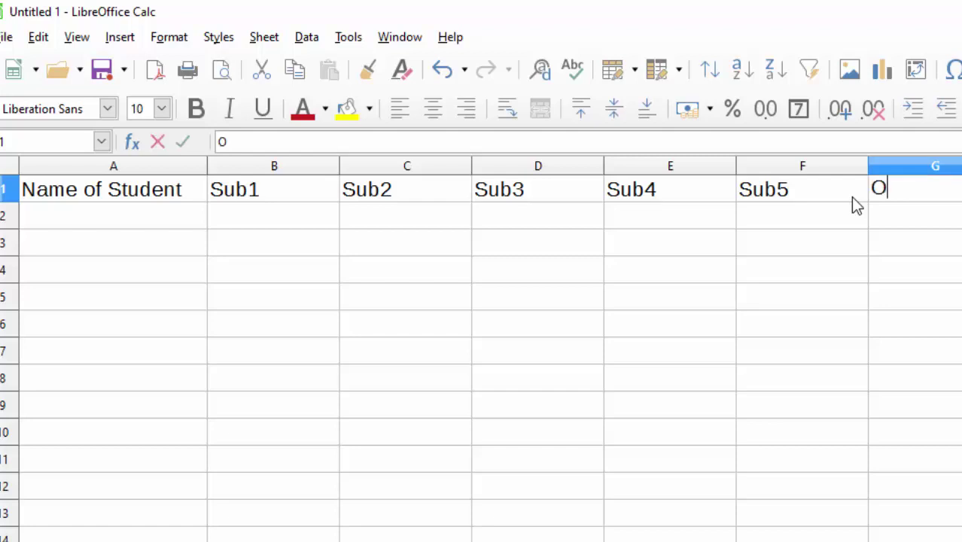
pyautogui.write('btained Marks')
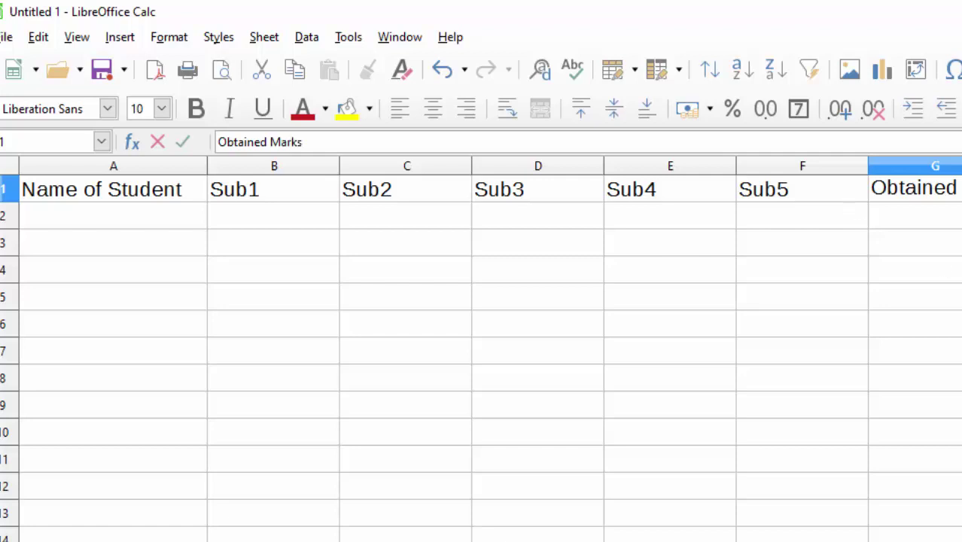
pyautogui.click(915, 297)
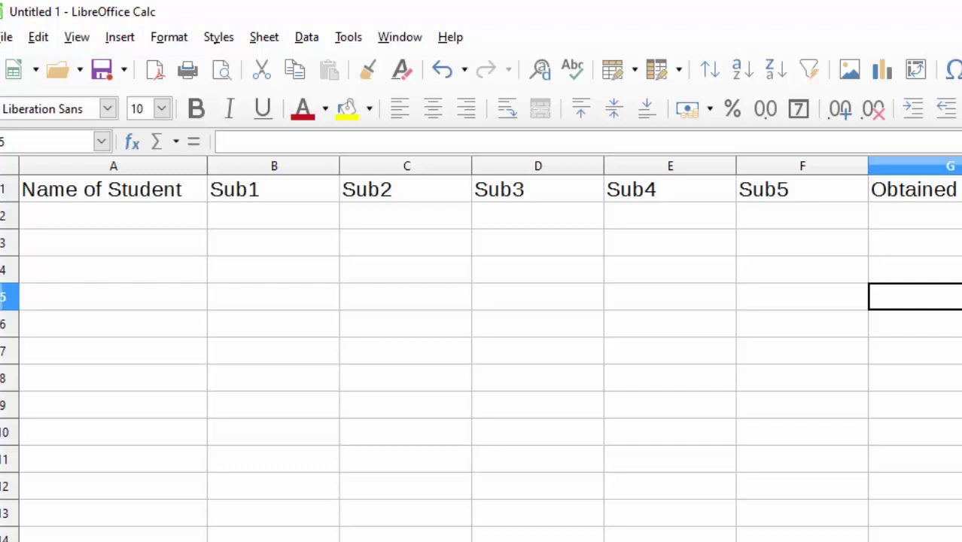
# - Enter the student names Avani, Rani, Suraj, Sachin, Raju and Javed in A2:A7
pyautogui.click(117, 221)
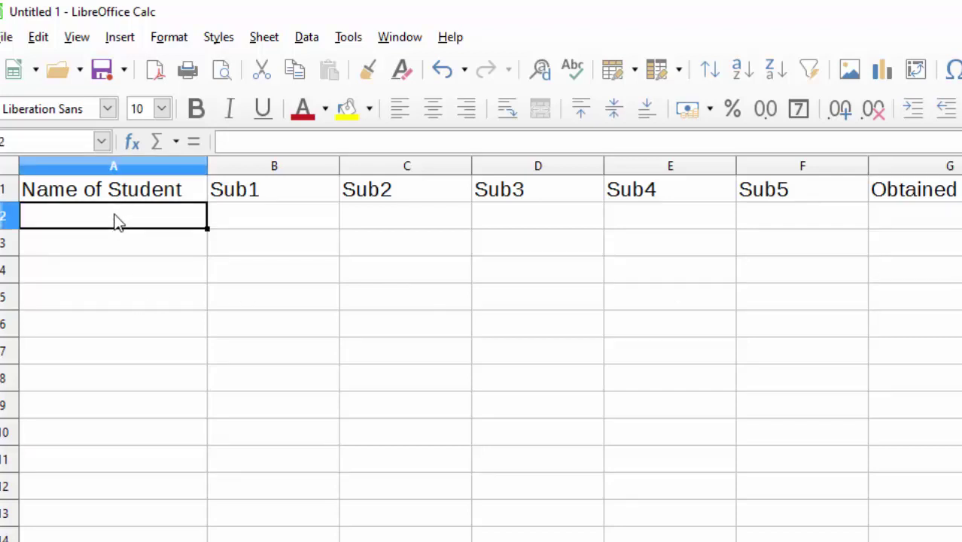
pyautogui.write('Ava')
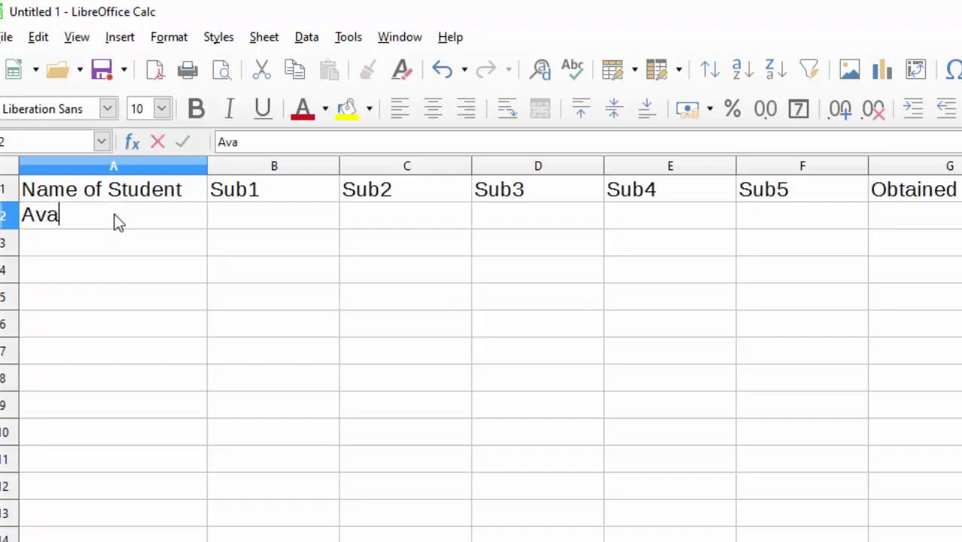
pyautogui.write('ni')
pyautogui.press('Return')
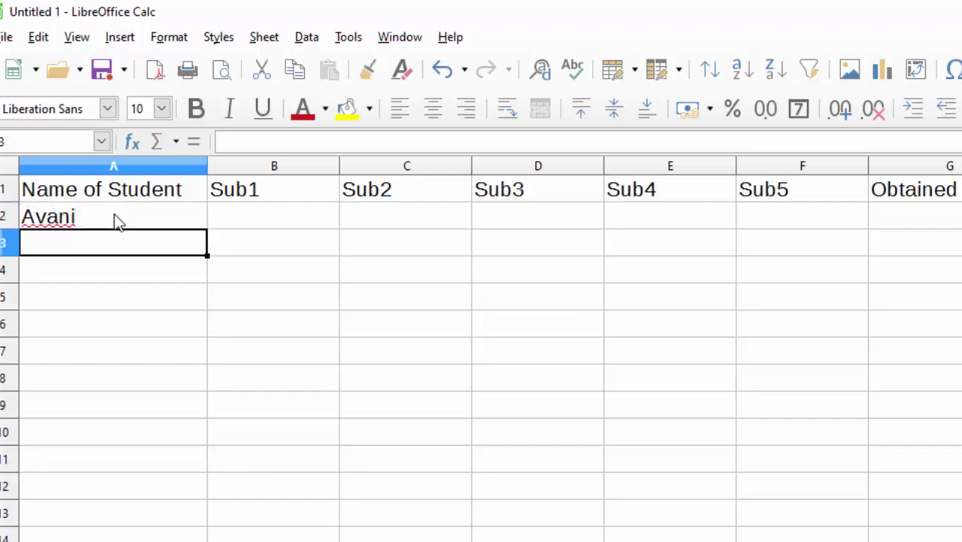
pyautogui.write('R')
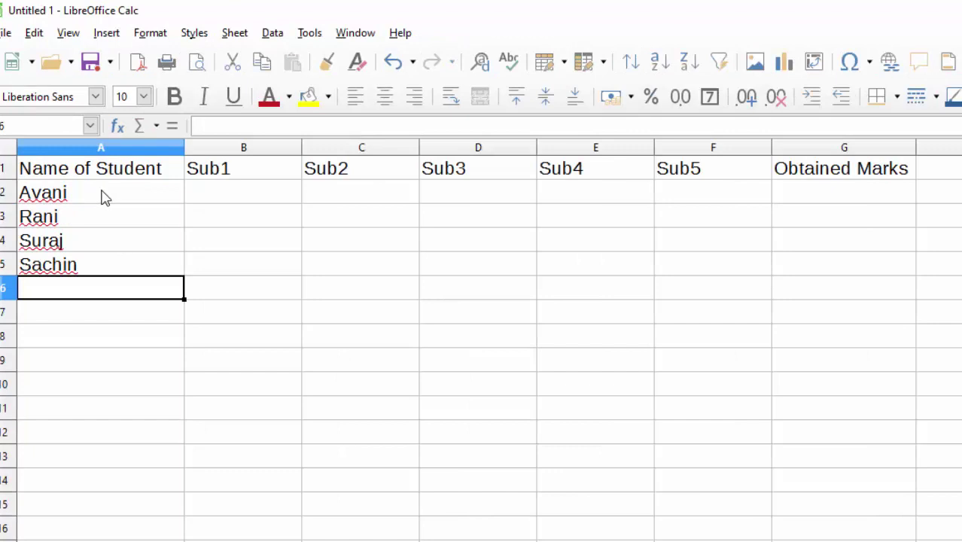
pyautogui.write('Raju')
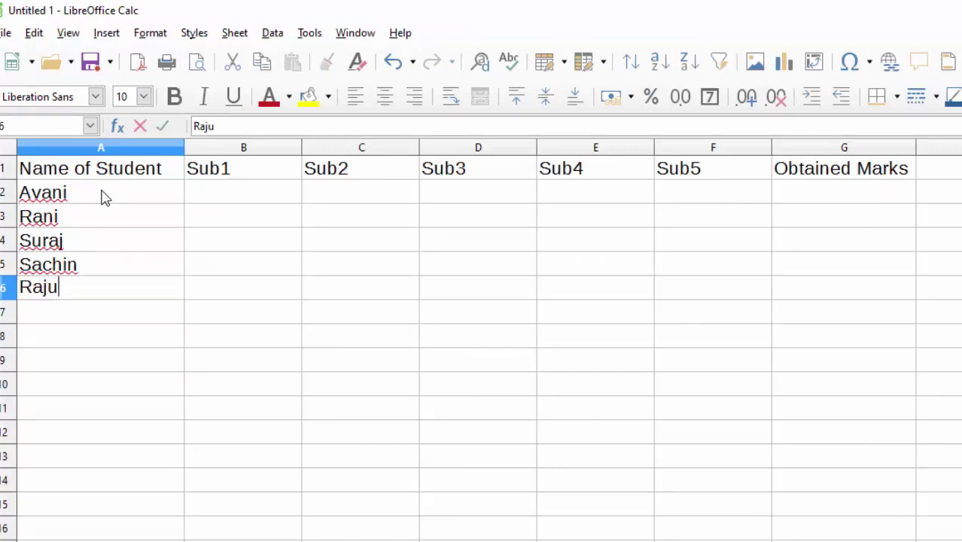
pyautogui.press('Return')
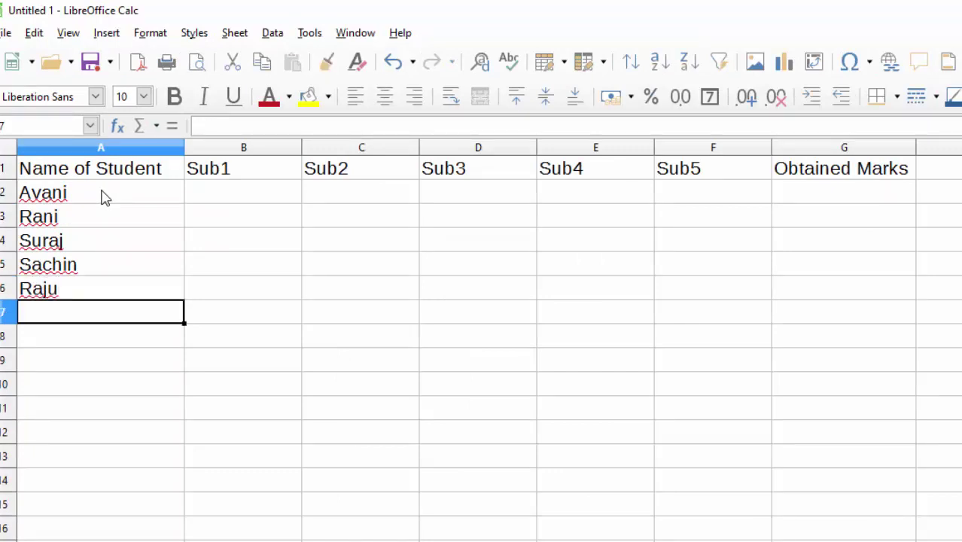
pyautogui.write('Javed')
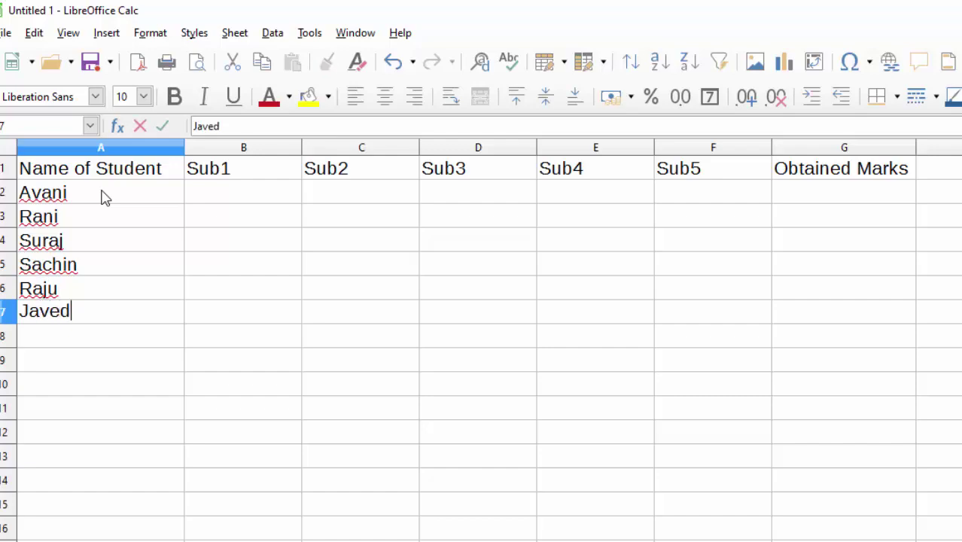
# - Enter =RANDBETWEEN(4,90) in B2 for Avani's Sub1 mark, which gives 49
pyautogui.click(222, 194)
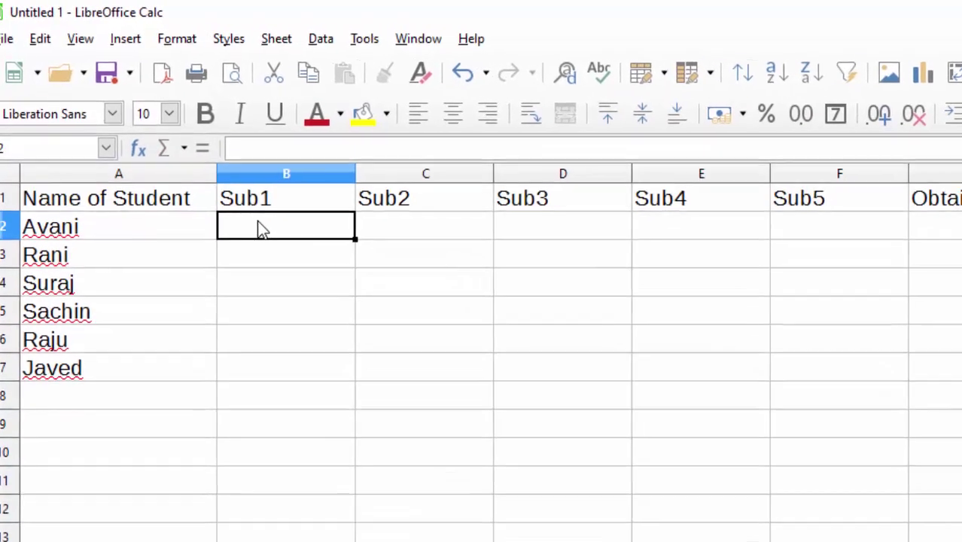
pyautogui.write('=r')
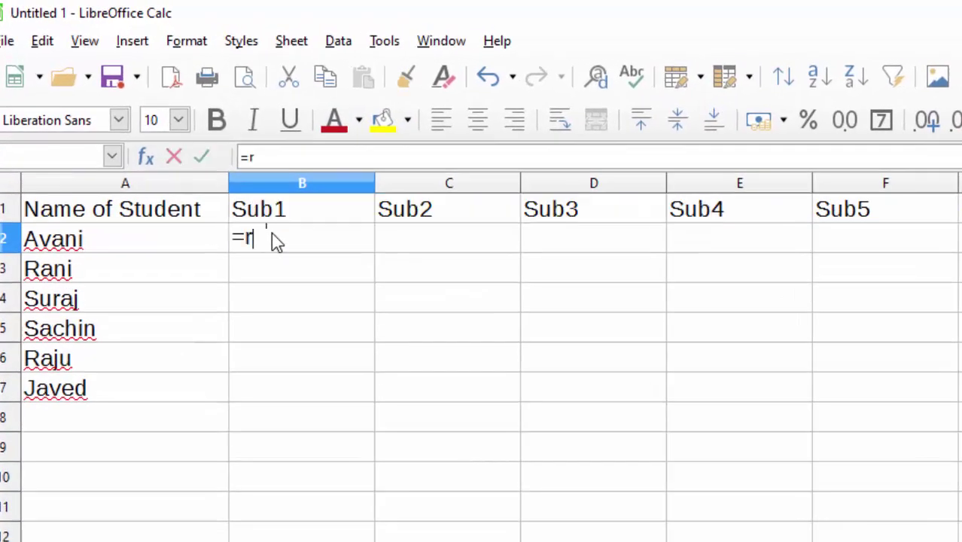
pyautogui.write('and')
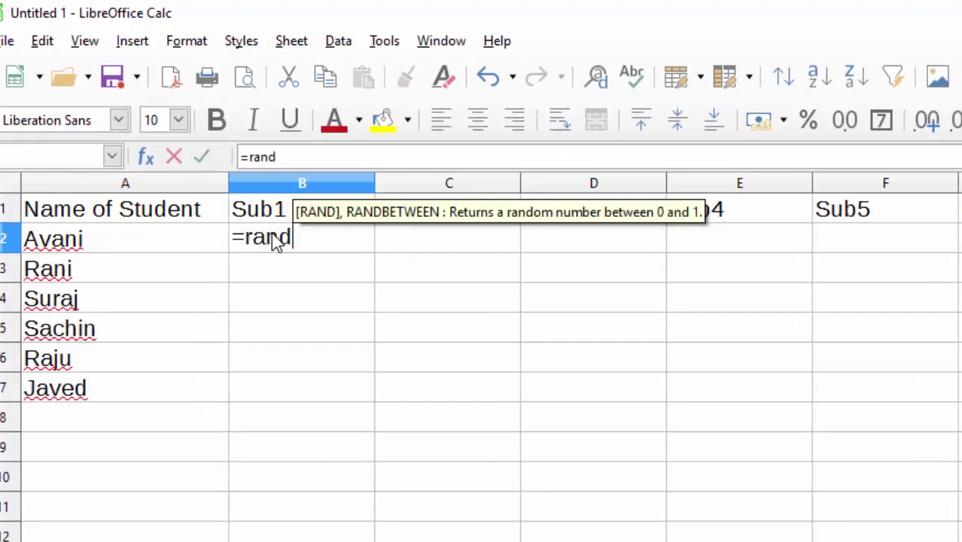
pyautogui.write('bet')
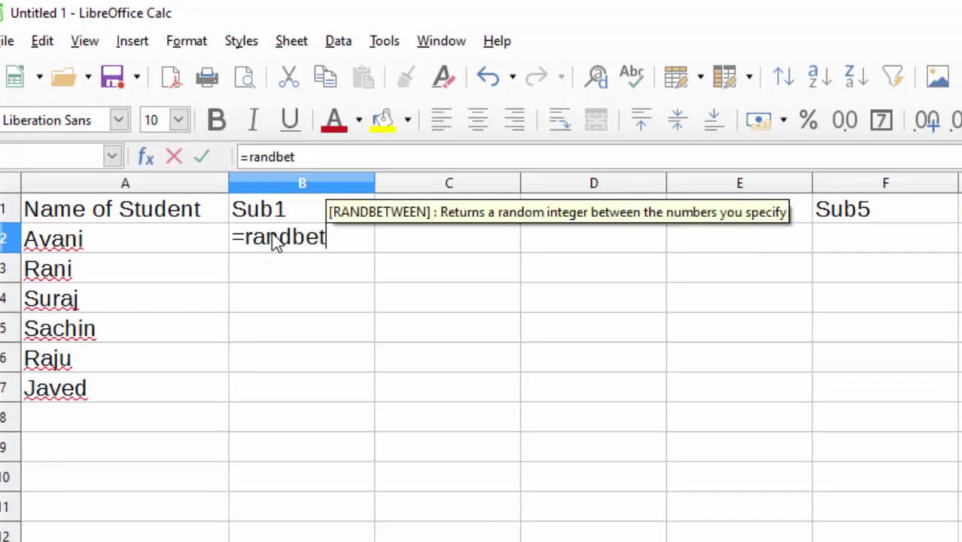
pyautogui.write('ween')
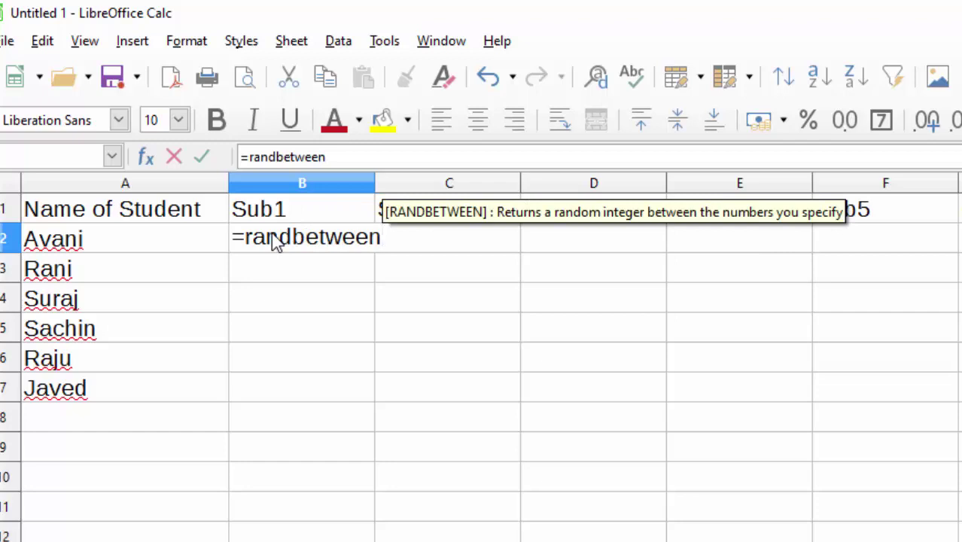
pyautogui.write('(')
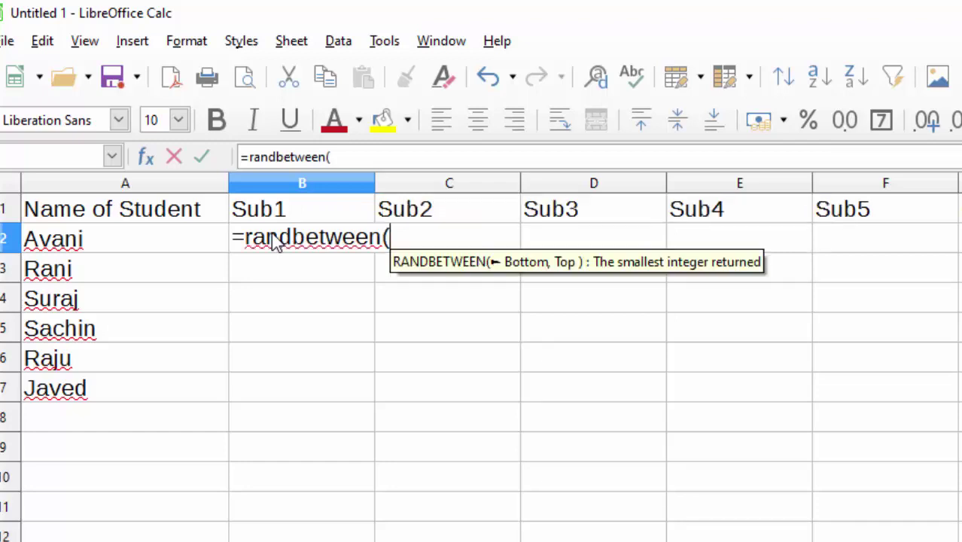
pyautogui.write('4')
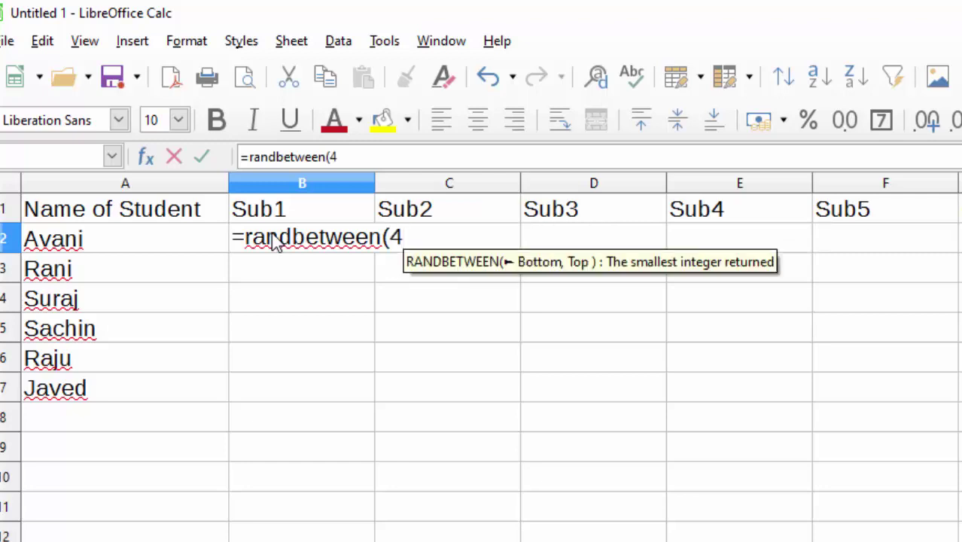
pyautogui.write(',90')
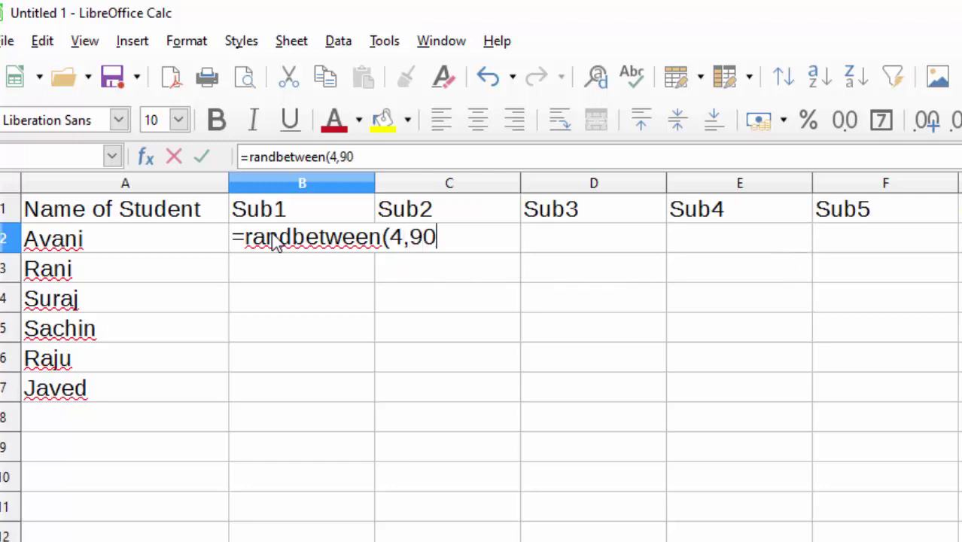
pyautogui.write(')')
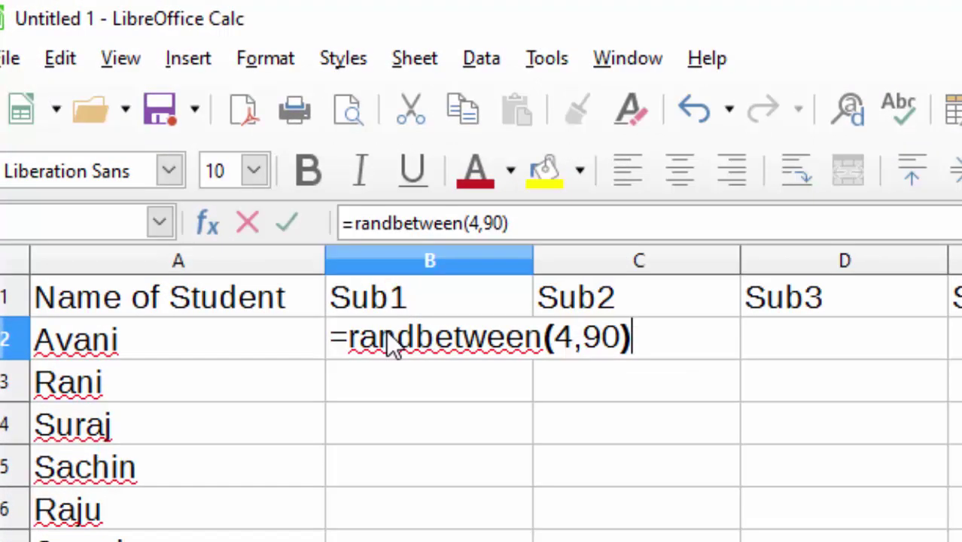
pyautogui.press('Return')
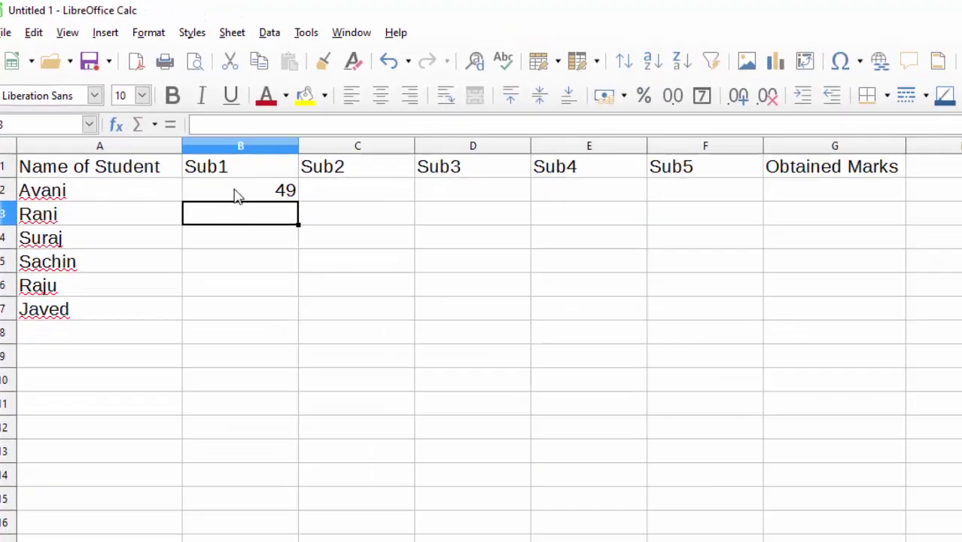
pyautogui.click(241, 194)
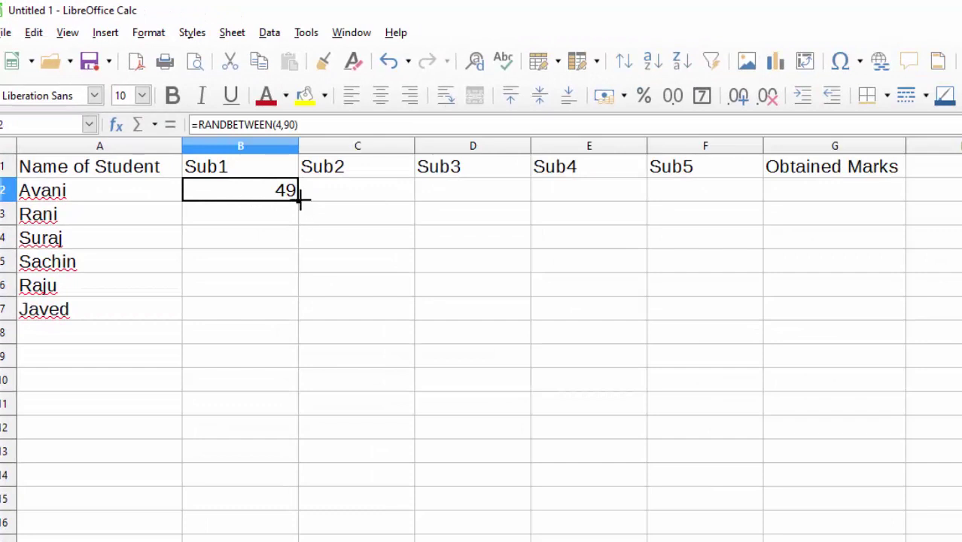
# - Fill the random-mark formula across B2:F7, then paste the block back as numbers only
pyautogui.moveTo(298, 200); pyautogui.dragTo(764, 200)
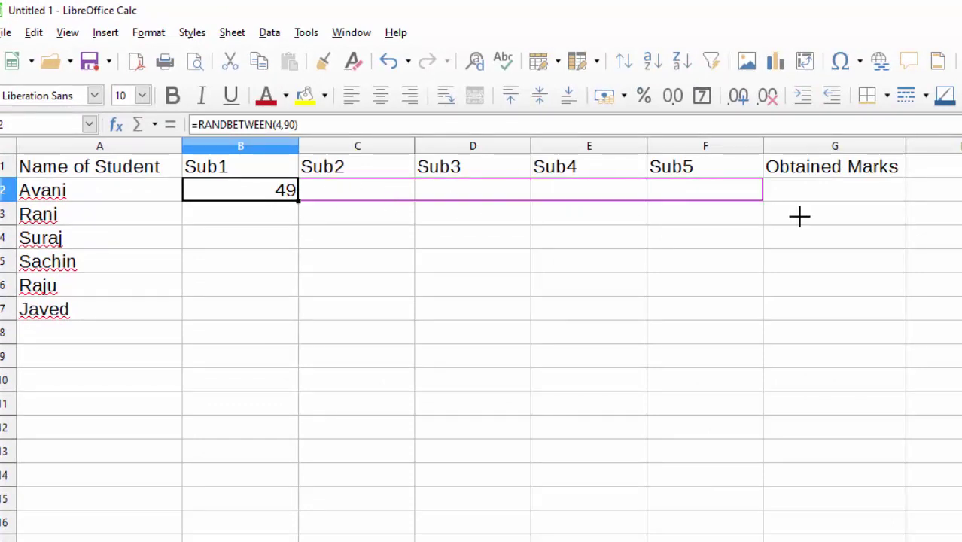
pyautogui.moveTo(764, 200)
pyautogui.mouseDown()
pyautogui.moveTo(754, 348)
pyautogui.moveTo(756, 321)
pyautogui.mouseUp()
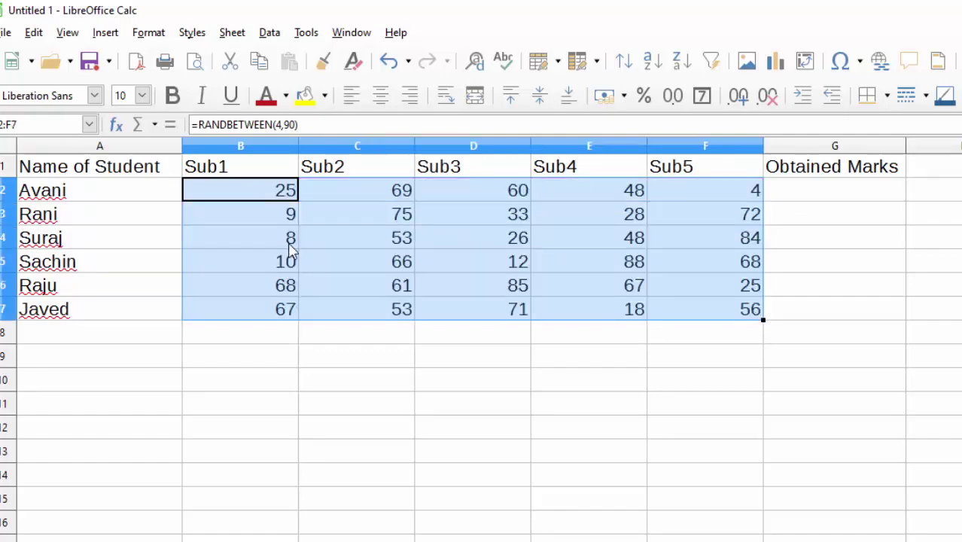
pyautogui.rightClick(343, 232)
pyautogui.click(365, 256)
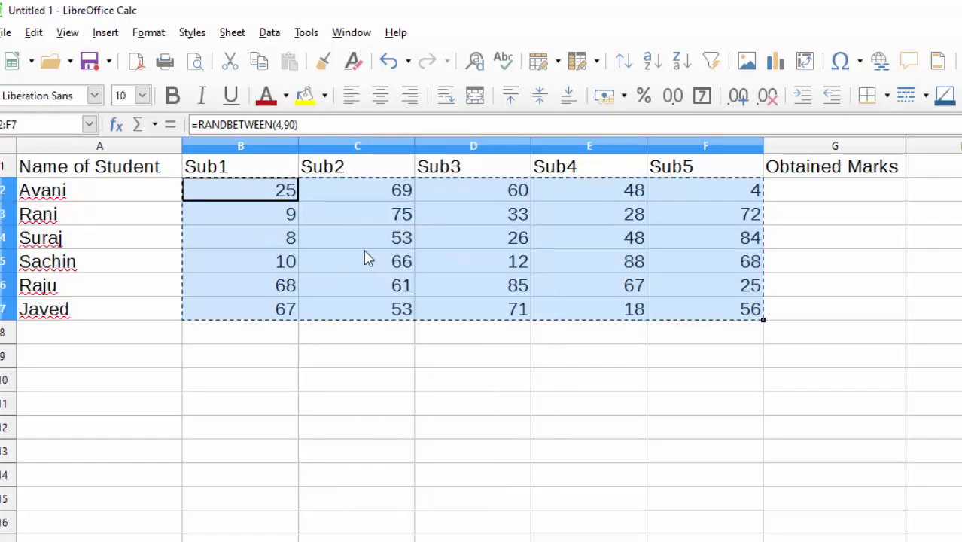
pyautogui.rightClick(343, 224)
pyautogui.moveTo(488, 354)
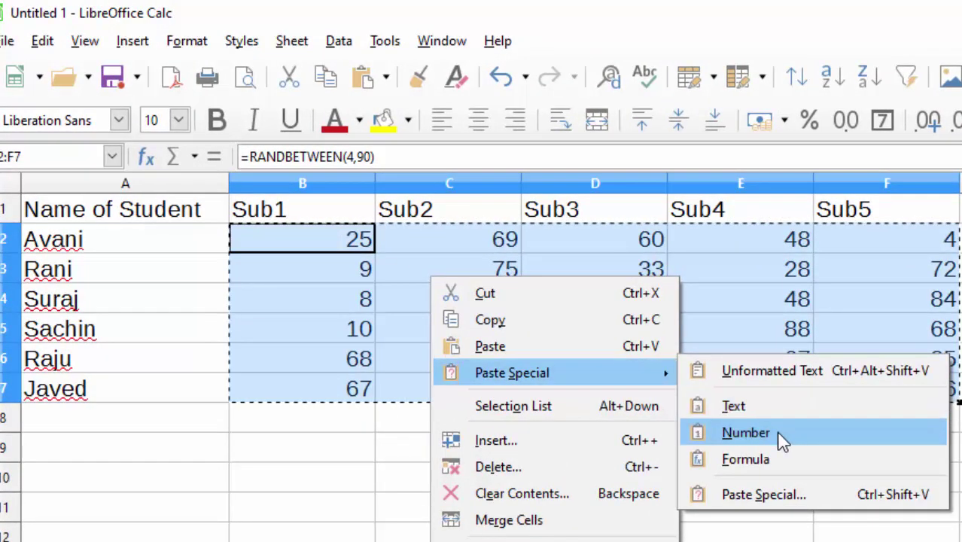
pyautogui.click(783, 434)
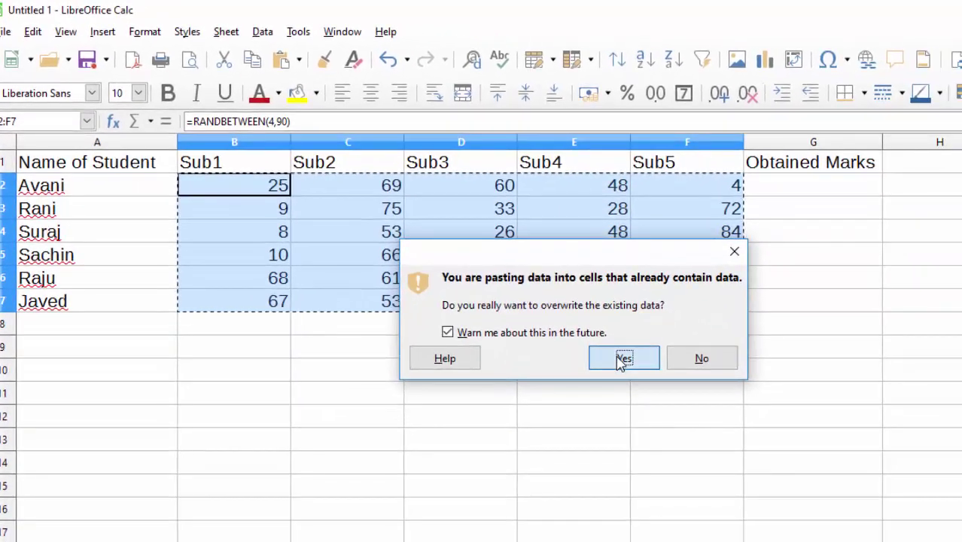
pyautogui.click(678, 389)
# - Total Avani's marks with =SUM(B2:F2) in G2 and copy the formula down to G7
pyautogui.click(623, 368)
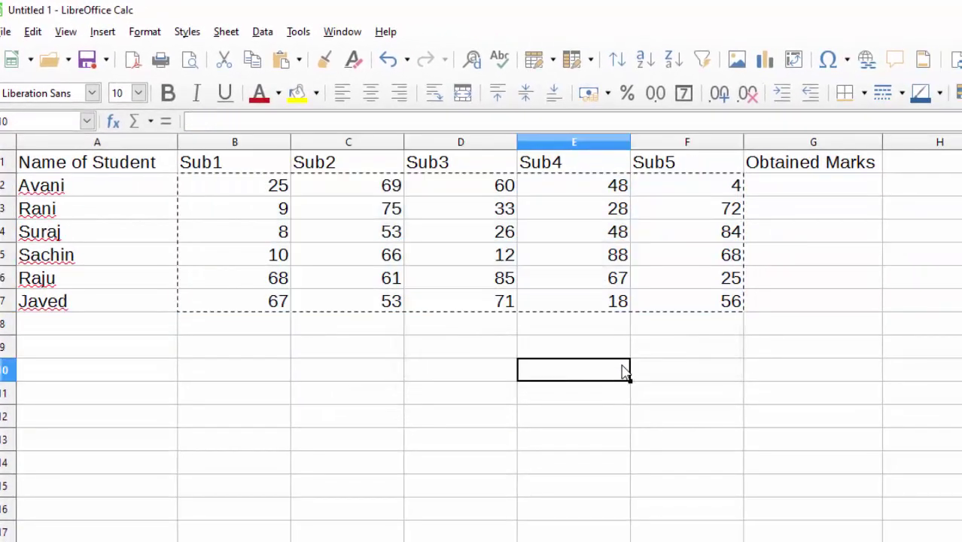
pyautogui.doubleClick(765, 323)
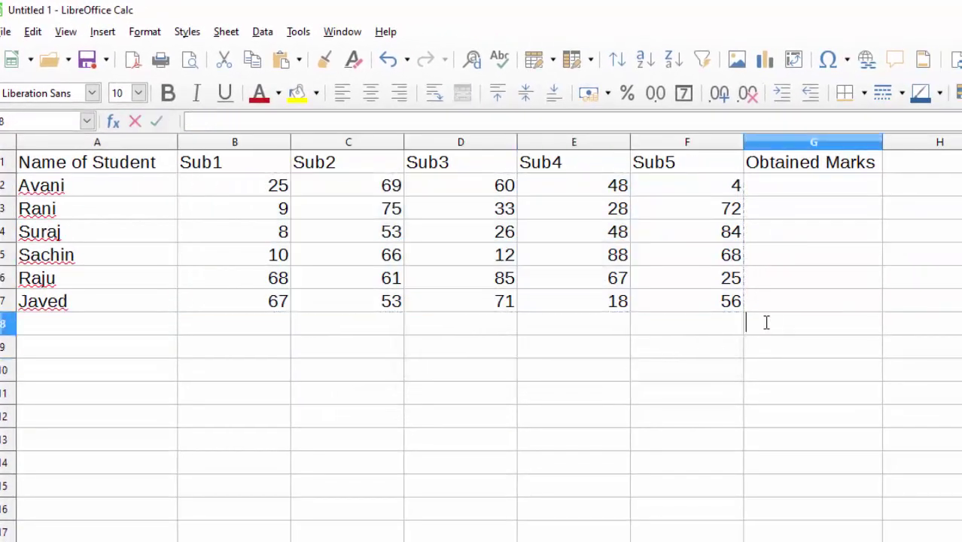
pyautogui.click(804, 188)
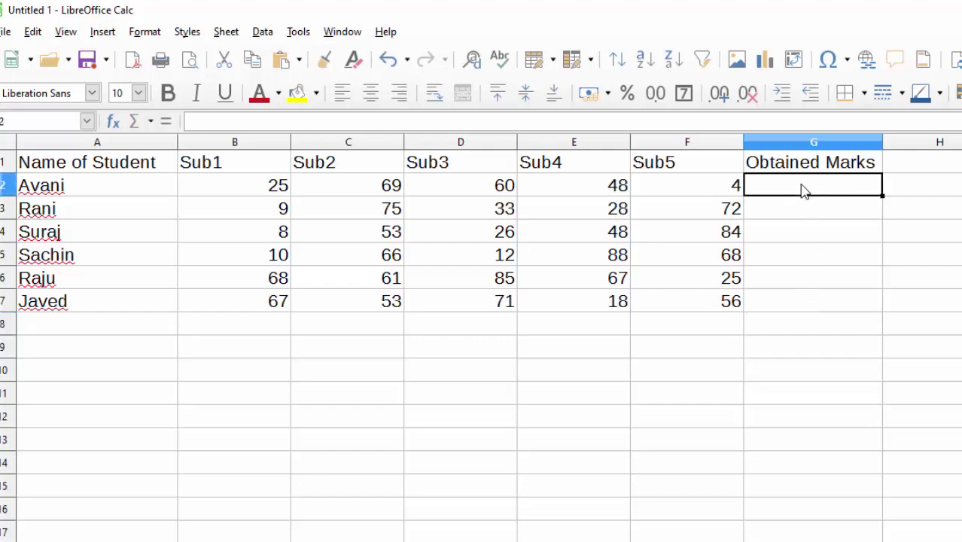
pyautogui.doubleClick(804, 189)
pyautogui.write('=')
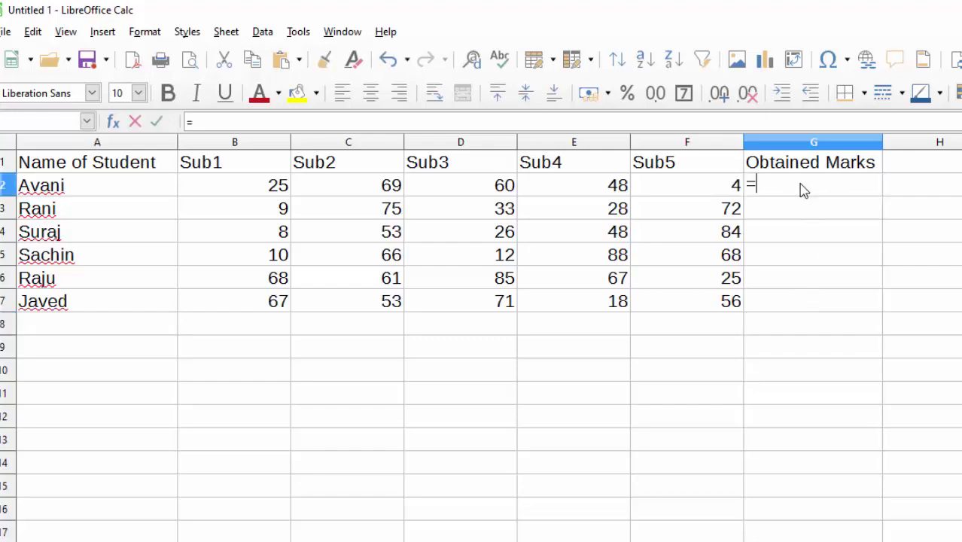
pyautogui.write('s')
pyautogui.write('u')
pyautogui.write('m')
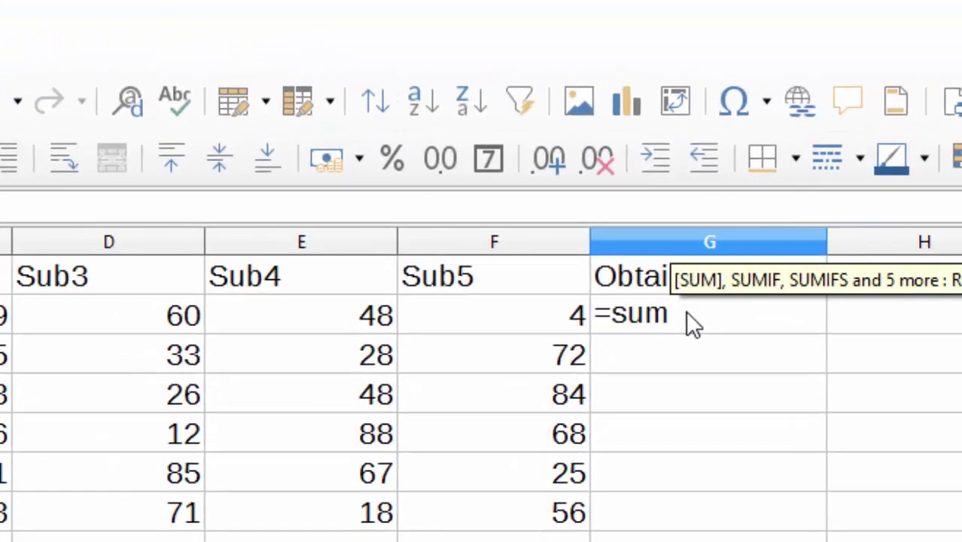
pyautogui.write('(')
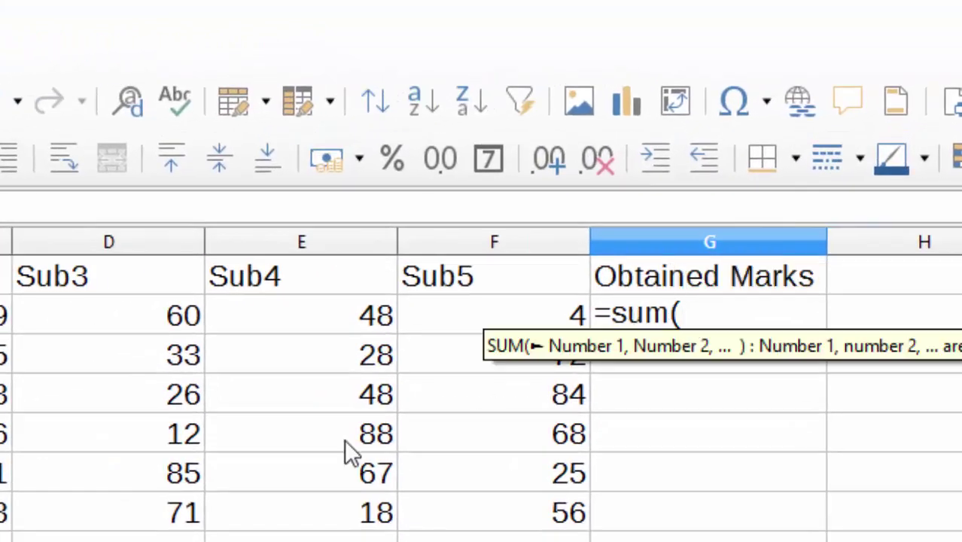
pyautogui.moveTo(4, 316); pyautogui.dragTo(71, 286)
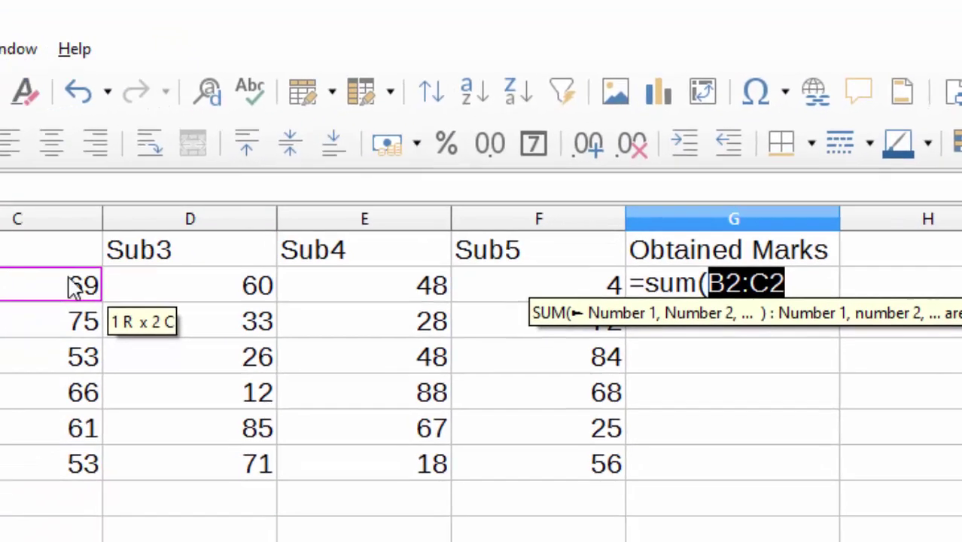
pyautogui.click(334, 229)
pyautogui.click(113, 231)
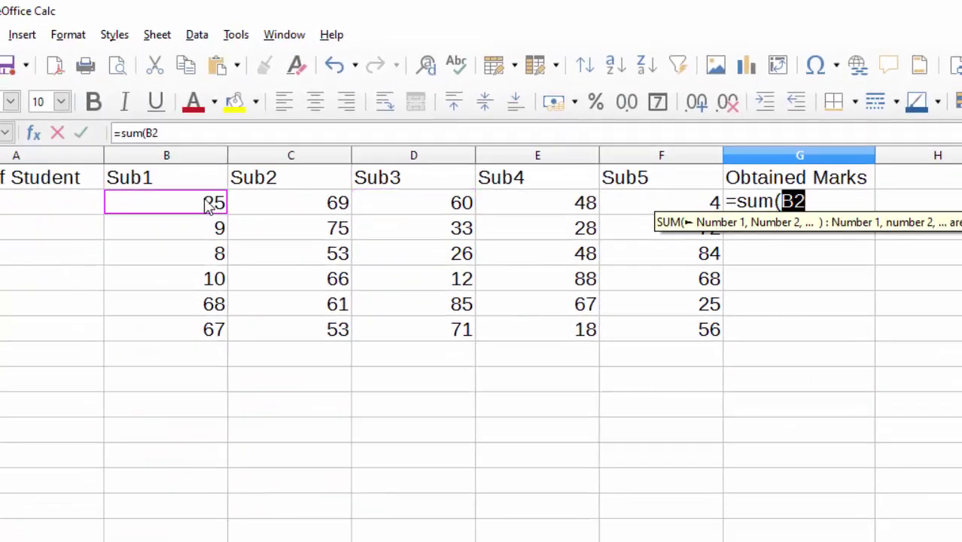
pyautogui.hotkey('shift', 'Right')
pyautogui.hotkey('shift', 'Right')
pyautogui.hotkey('shift', 'Right')
pyautogui.hotkey('shift', 'Right')
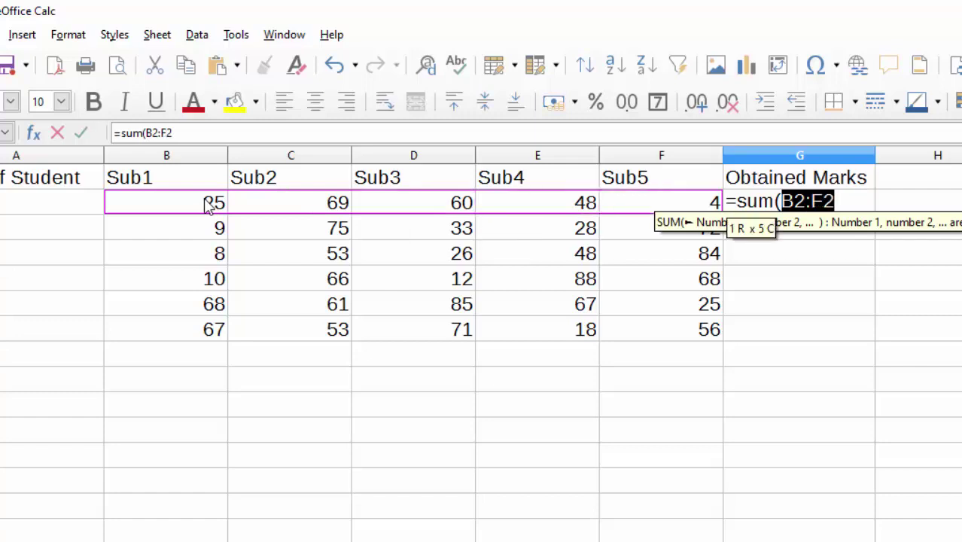
pyautogui.write(')')
pyautogui.press('Return')
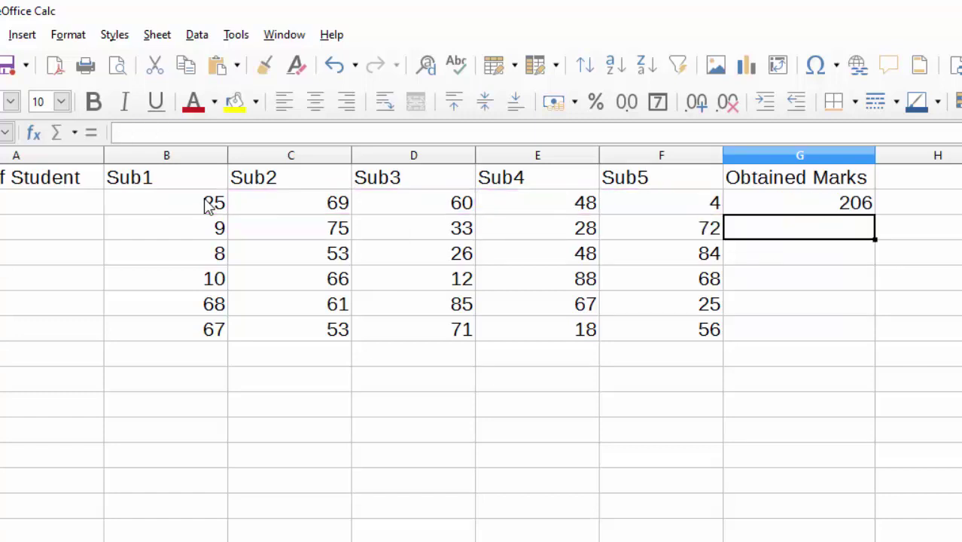
pyautogui.click(790, 204)
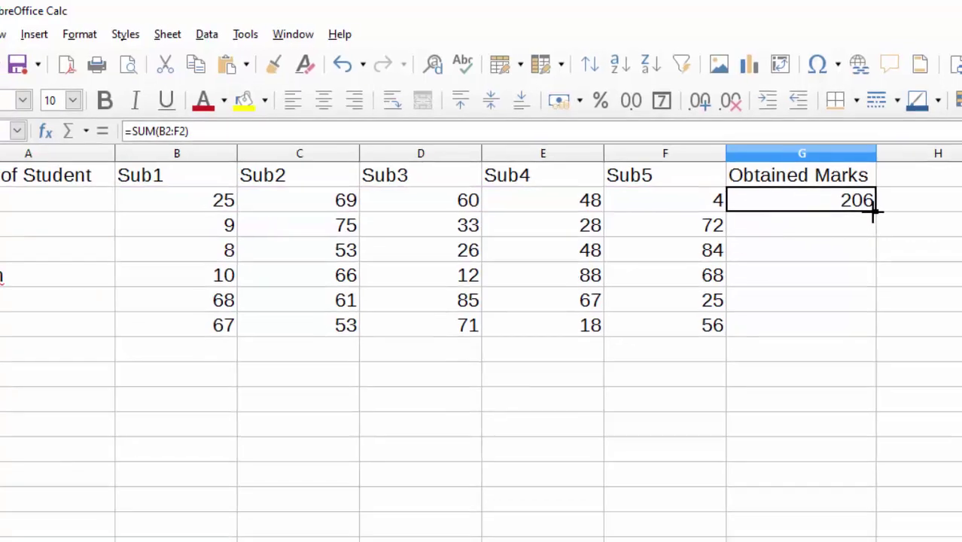
pyautogui.doubleClick(879, 201)
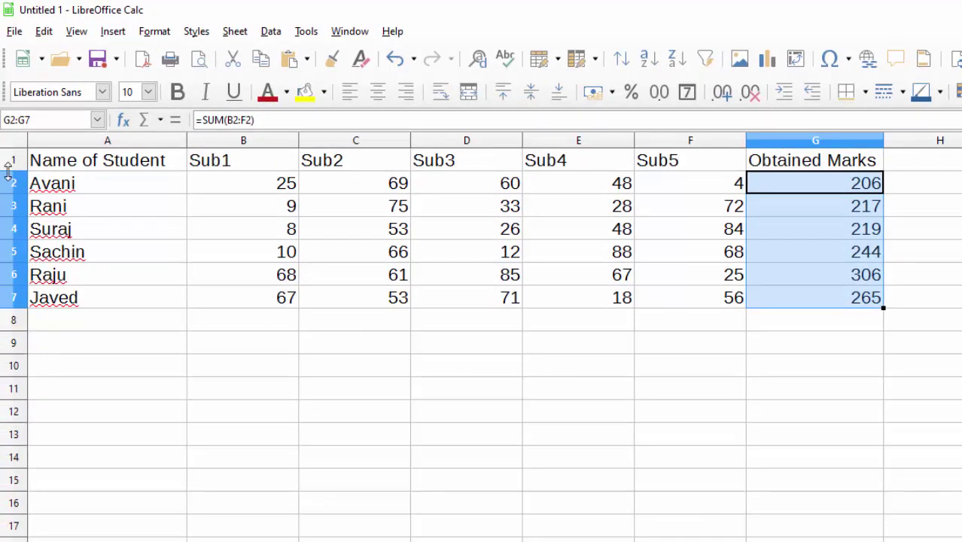
# - Make row 1 taller and fill the header row A1:G1 with black
pyautogui.moveTo(9, 172); pyautogui.dragTo(9, 186)
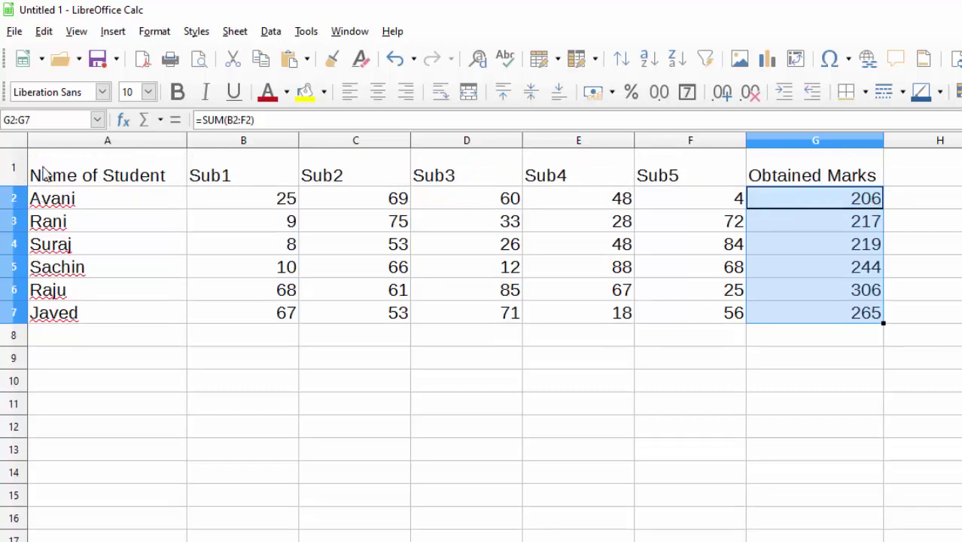
pyautogui.click(76, 181)
pyautogui.click(119, 290)
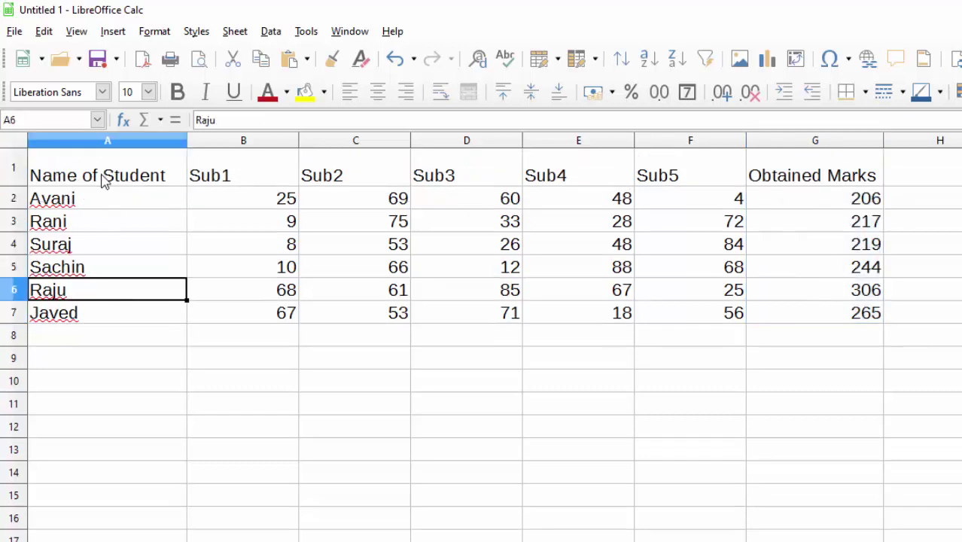
pyautogui.moveTo(104, 181); pyautogui.dragTo(772, 186)
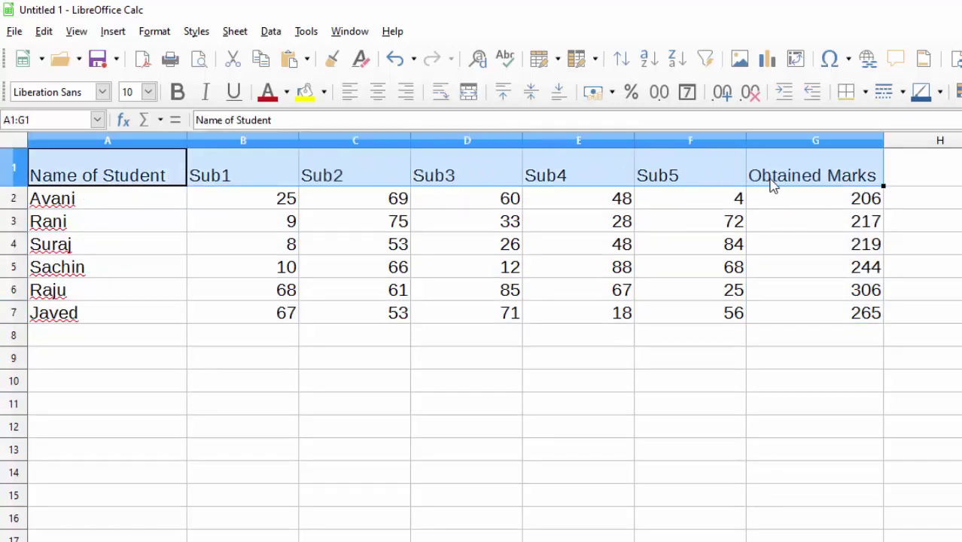
pyautogui.click(324, 92)
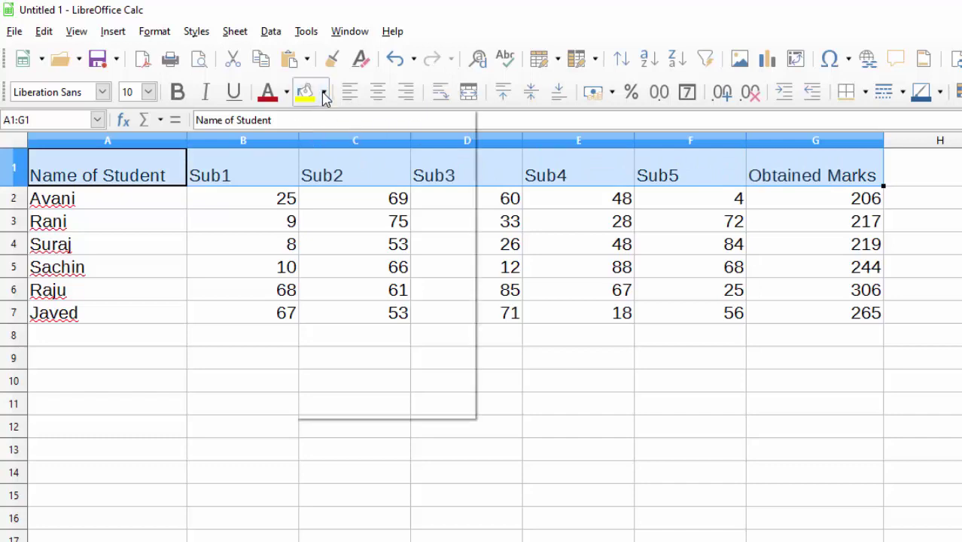
pyautogui.click(304, 198)
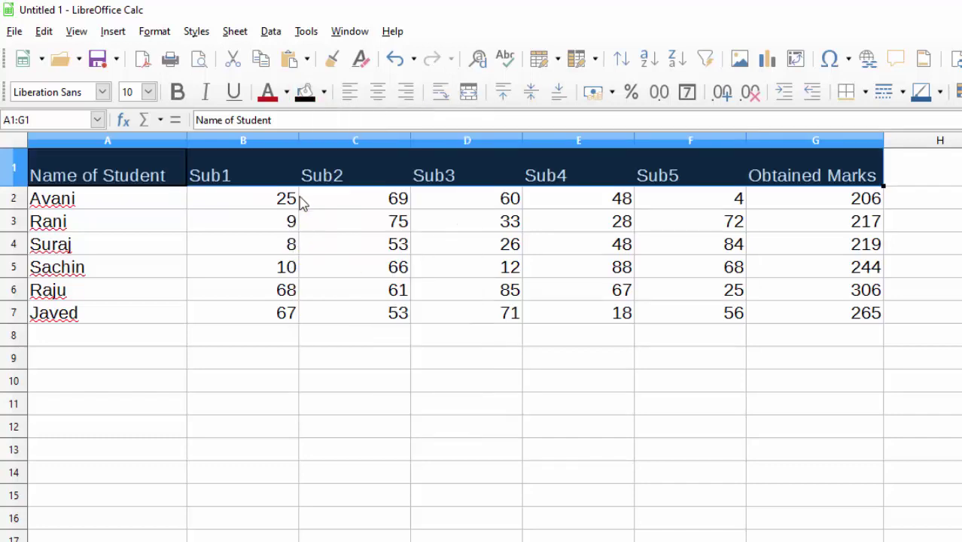
# - Shade the student names in A2:A7 yellow
pyautogui.click(210, 382)
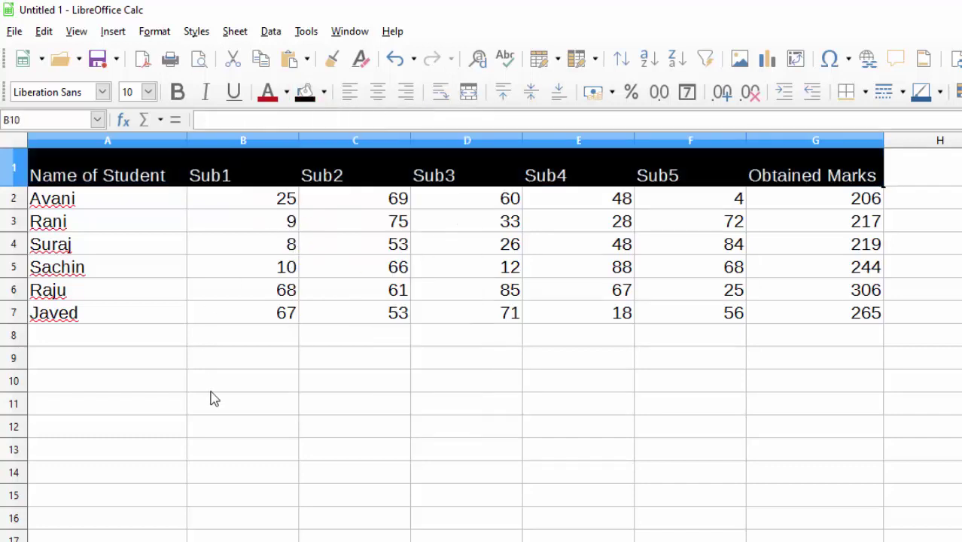
pyautogui.click(73, 200)
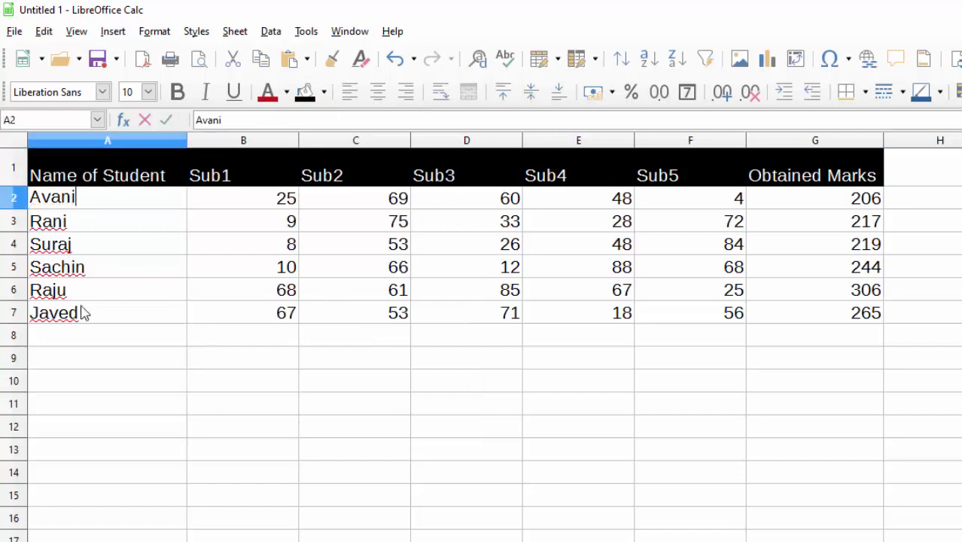
pyautogui.click(206, 365)
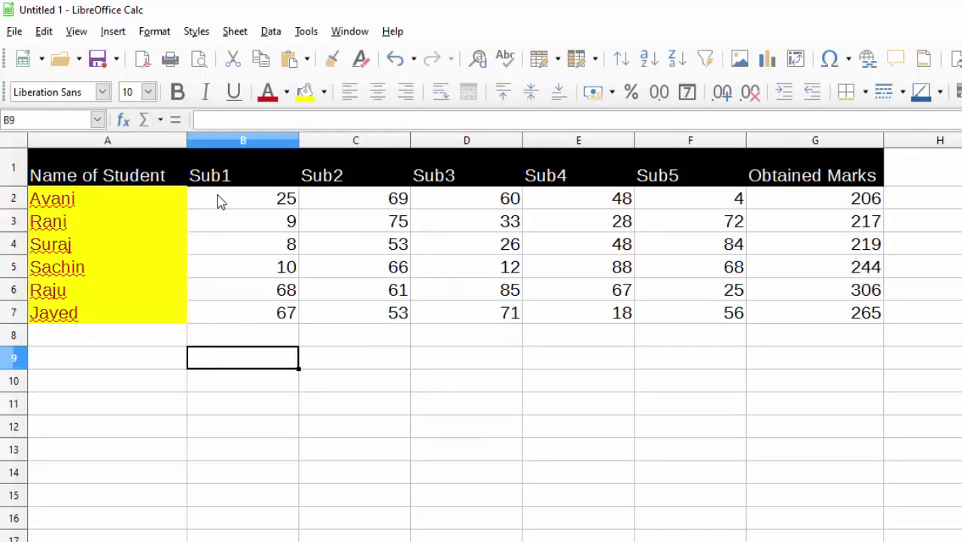
# - Undo the accidental drag that moved the B3:C4 marks
pyautogui.moveTo(254, 212); pyautogui.dragTo(354, 248)
pyautogui.moveTo(338, 243); pyautogui.dragTo(451, 289)
pyautogui.click(428, 287)
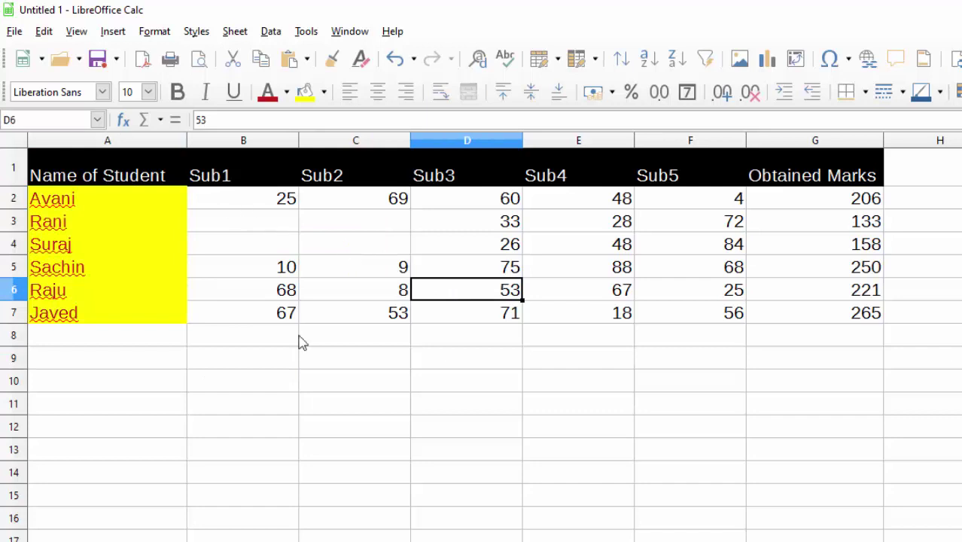
pyautogui.hotkey('ctrl', 'z')
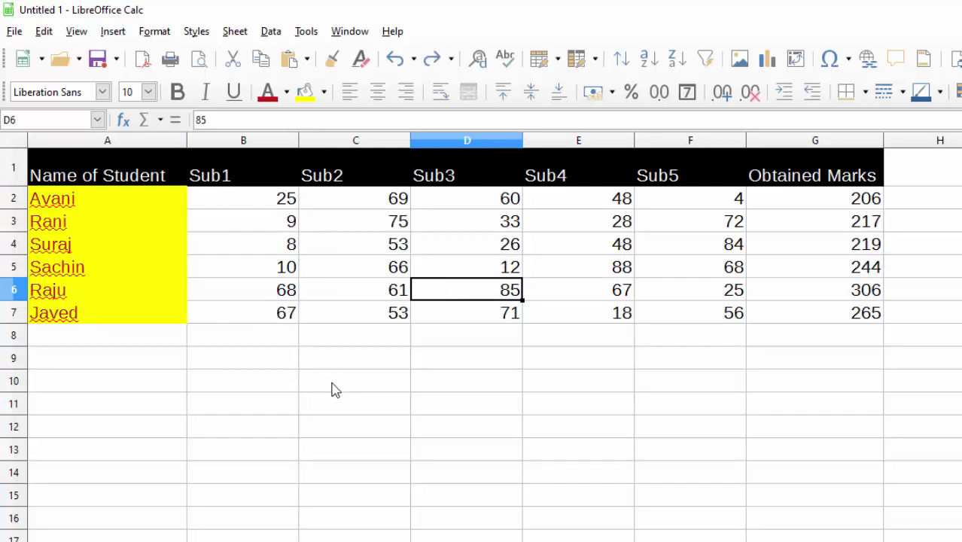
# - Select the marks block B2:F7 and open the Background Color choices
pyautogui.click(283, 209)
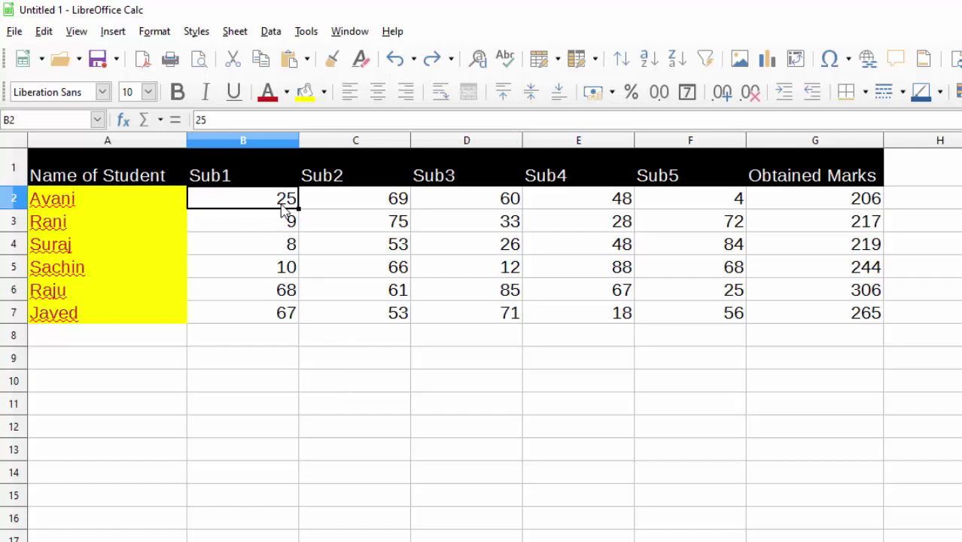
pyautogui.hotkey('shift', 'Right')
pyautogui.hotkey('shift', 'Right')
pyautogui.hotkey('shift', 'Right')
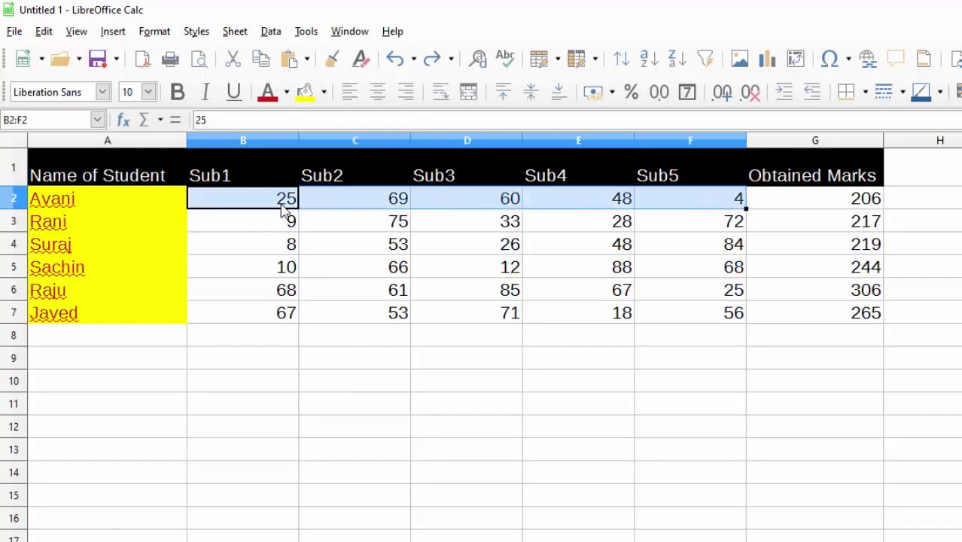
pyautogui.hotkey('shift', 'Down')
pyautogui.hotkey('shift', 'Down')
pyautogui.hotkey('shift', 'Down')
pyautogui.hotkey('shift', 'Down')
pyautogui.hotkey('shift', 'Down')
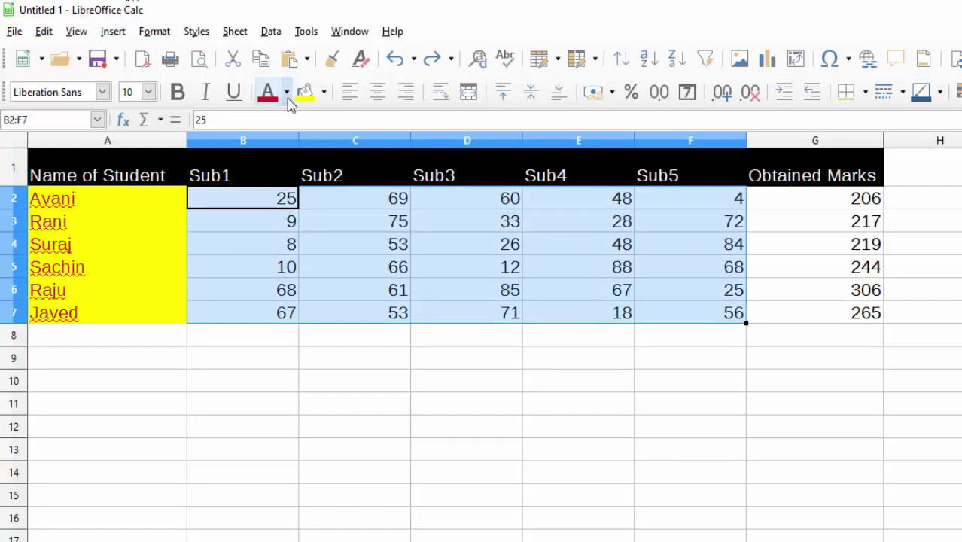
pyautogui.click(324, 92)
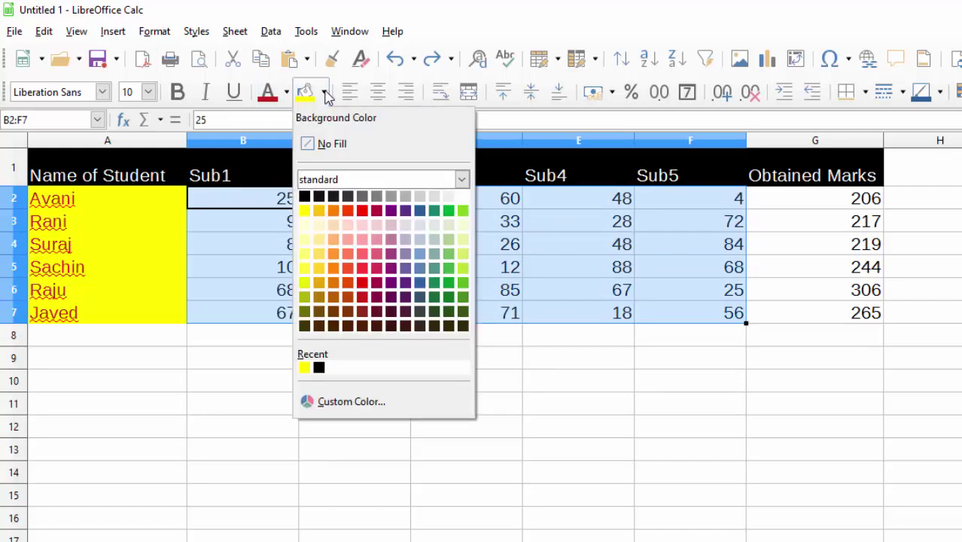
# - Shade B2:F7 lime and G2:G7 dark blue, then select the whole table A1:G7
pyautogui.click(462, 210)
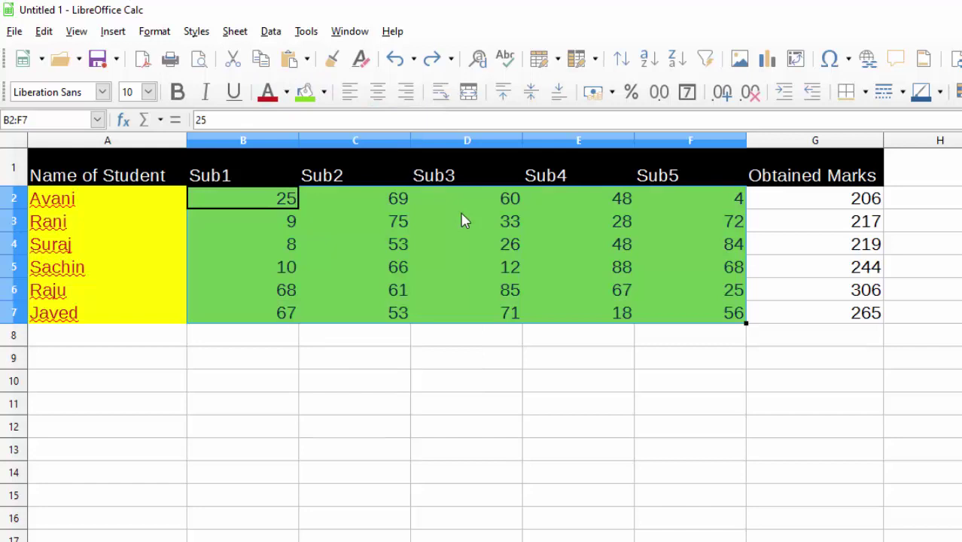
pyautogui.click(521, 390)
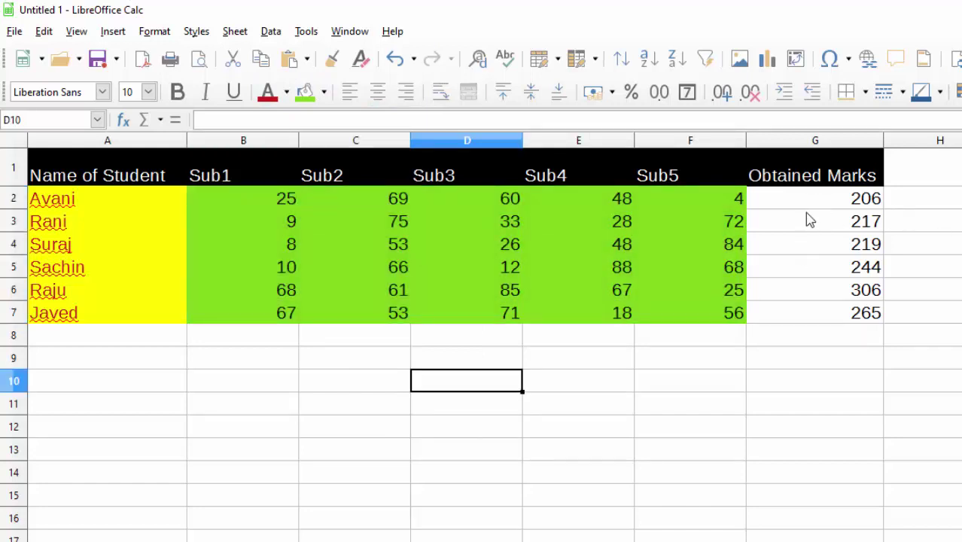
pyautogui.moveTo(809, 209); pyautogui.dragTo(817, 313)
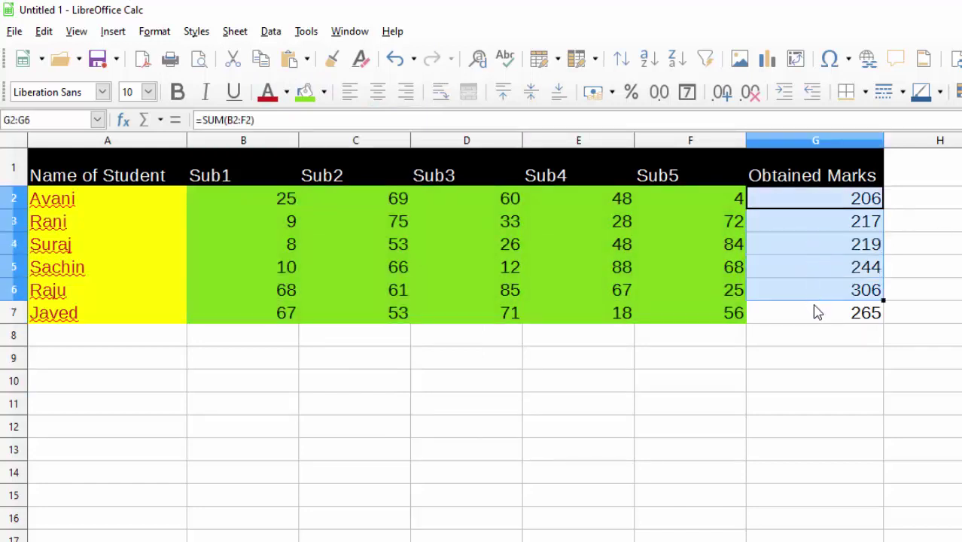
pyautogui.click(325, 94)
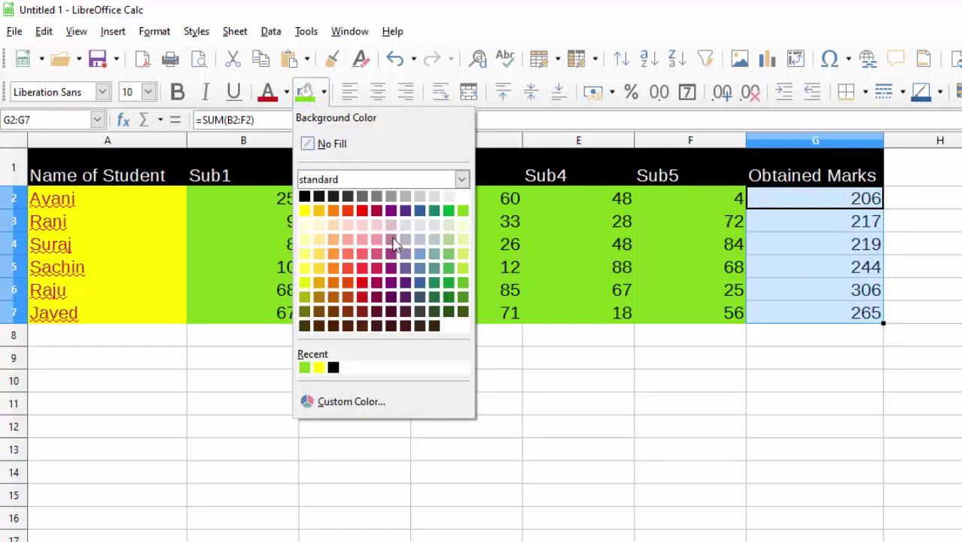
pyautogui.click(419, 211)
pyautogui.click(491, 427)
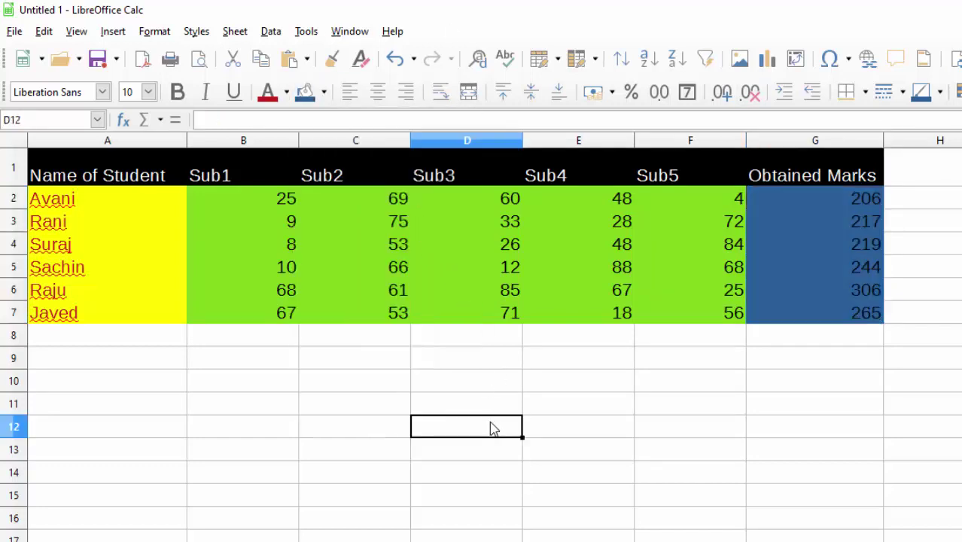
pyautogui.moveTo(860, 315); pyautogui.dragTo(112, 176)
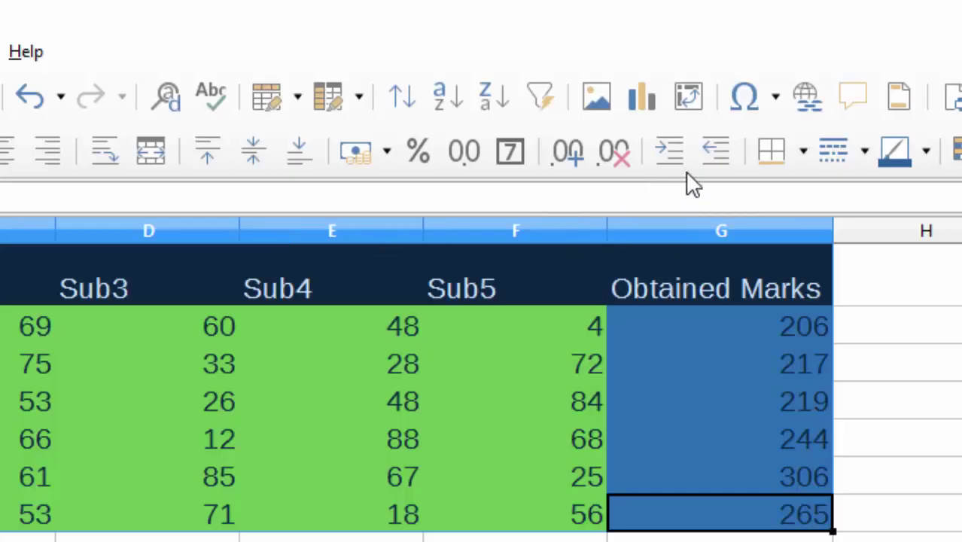
# - Add all borders to every cell of A1:G7 and centre the table text vertically
pyautogui.click(803, 152)
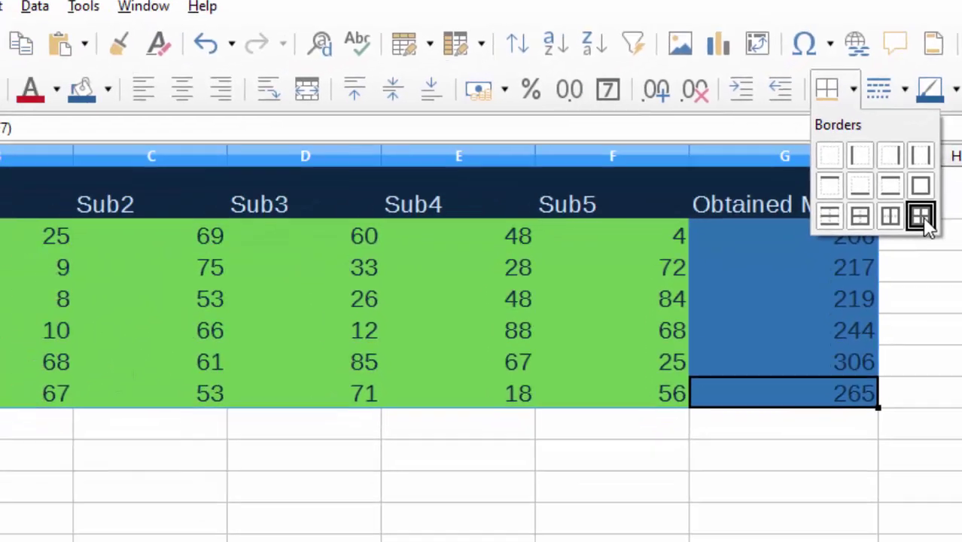
pyautogui.click(884, 303)
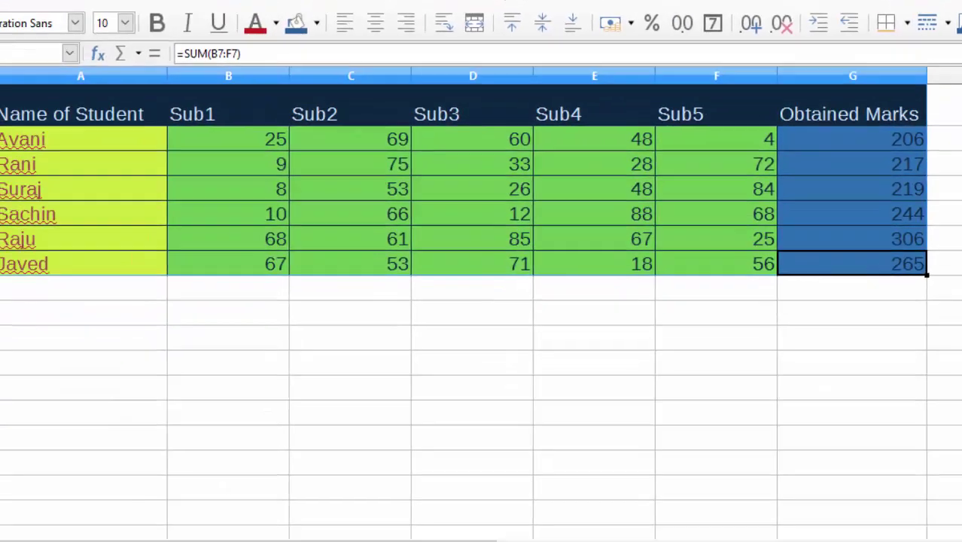
pyautogui.click(631, 401)
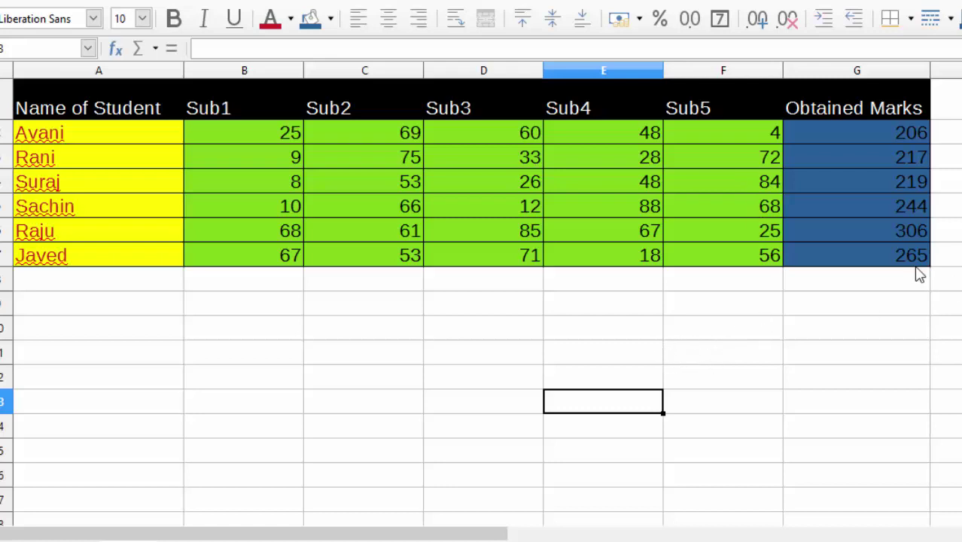
pyautogui.moveTo(911, 256); pyautogui.dragTo(90, 109)
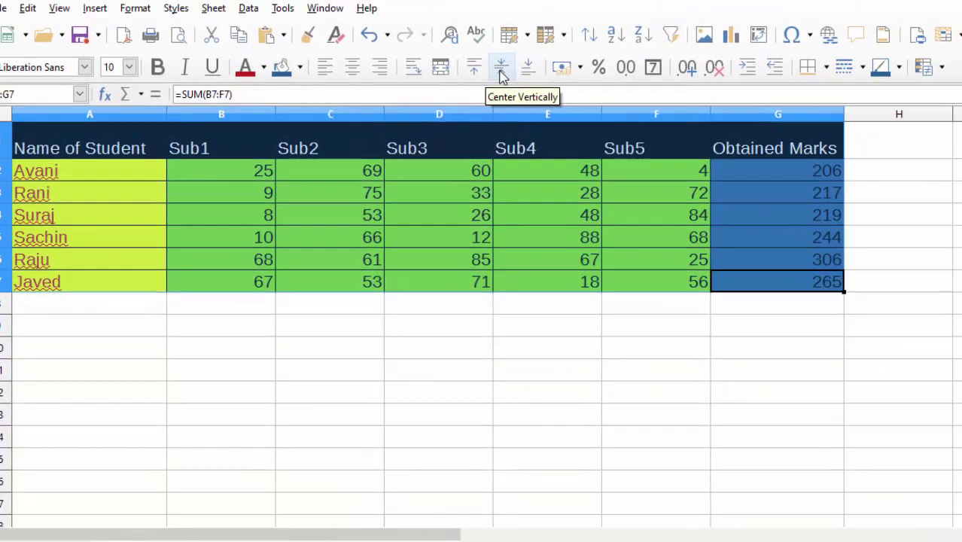
pyautogui.click(502, 68)
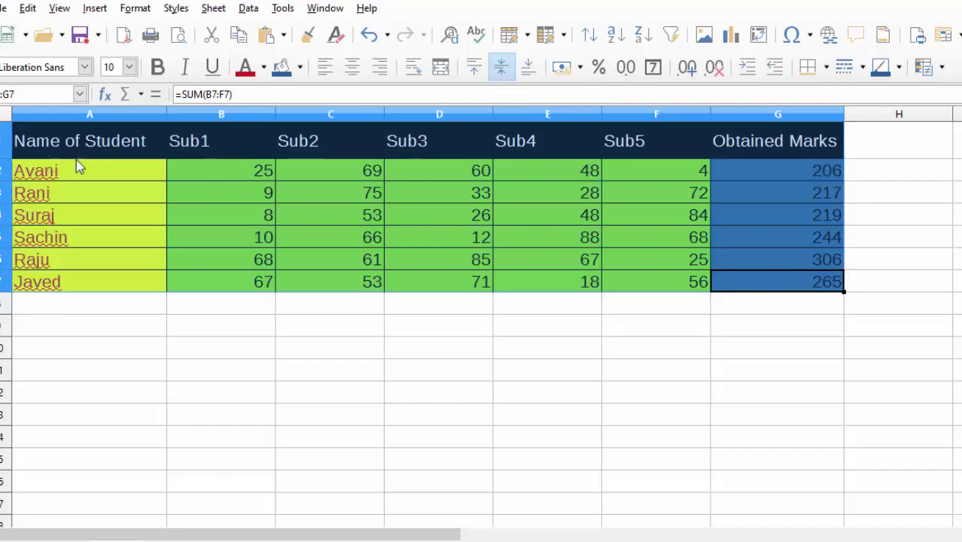
# - Centre horizontally and bold the student names and marks in A2:G7
pyautogui.click(423, 395)
pyautogui.click(128, 172)
pyautogui.hotkey('shift', 'ctrl', 'Right')
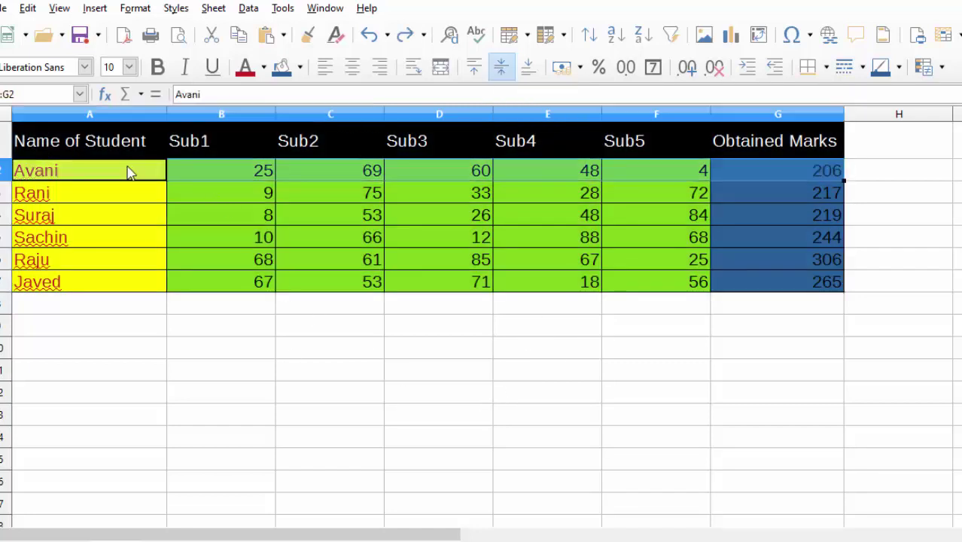
pyautogui.hotkey('shift', 'Down')
pyautogui.hotkey('shift', 'Down')
pyautogui.hotkey('shift', 'Down')
pyautogui.hotkey('shift', 'Down')
pyautogui.hotkey('shift', 'Down')
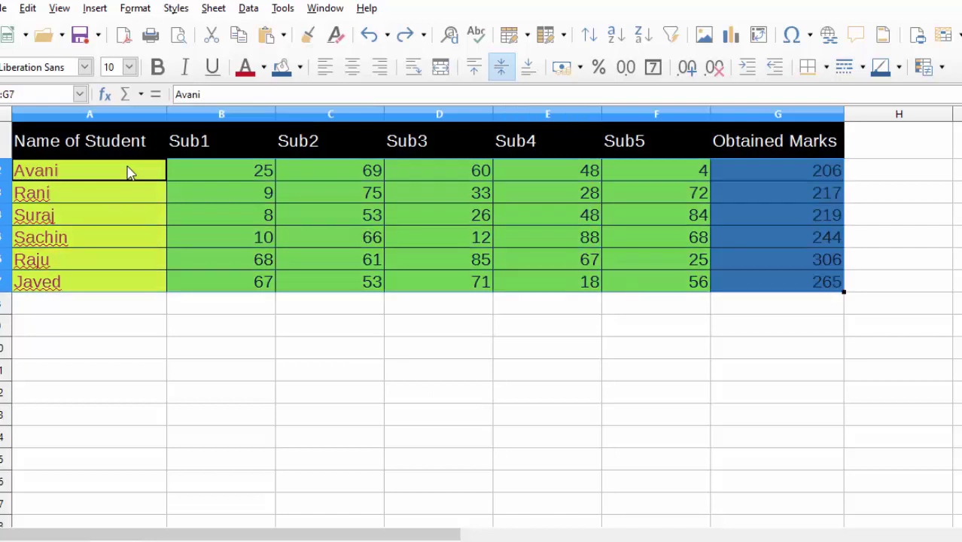
pyautogui.hotkey('ctrl', 'e')
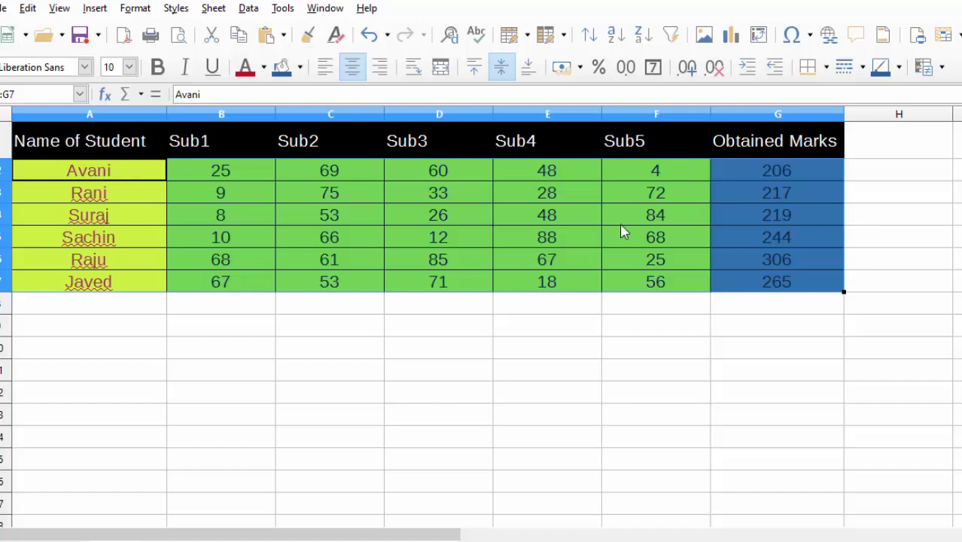
pyautogui.click(158, 67)
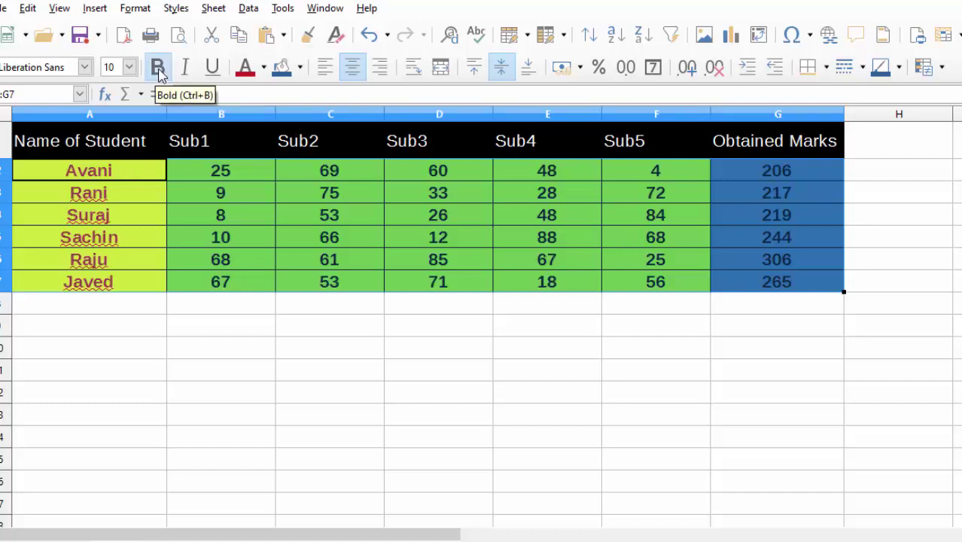
pyautogui.click(594, 374)
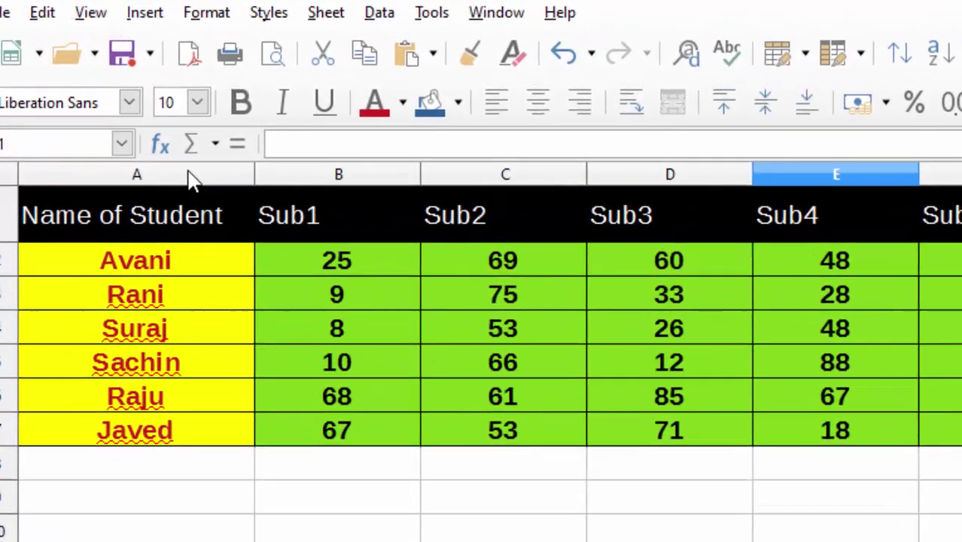
pyautogui.click(189, 172)
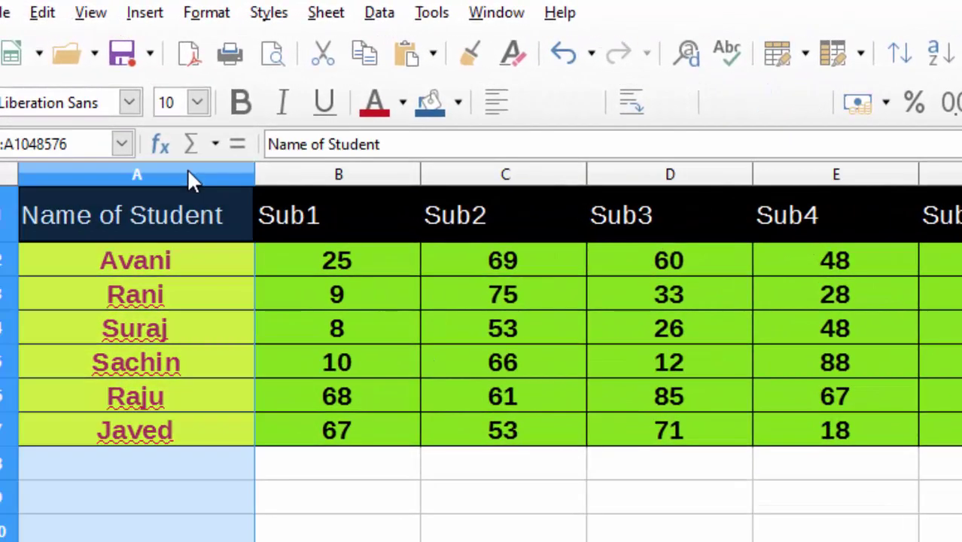
pyautogui.click(370, 180)
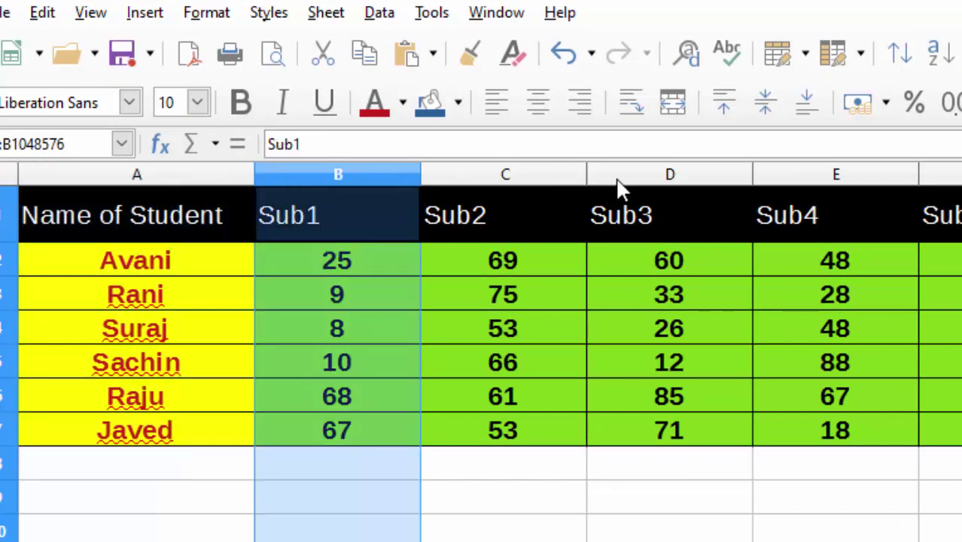
pyautogui.click(548, 183)
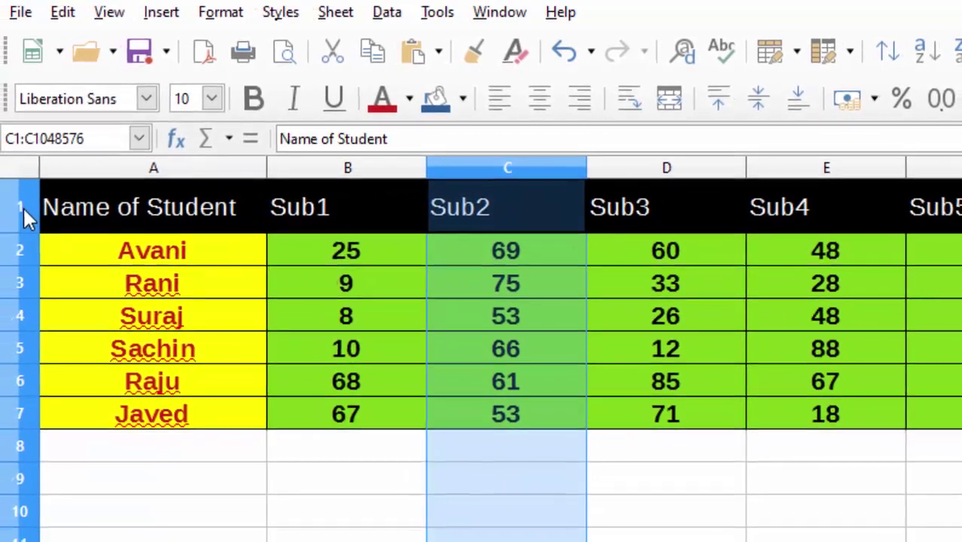
pyautogui.click(23, 206)
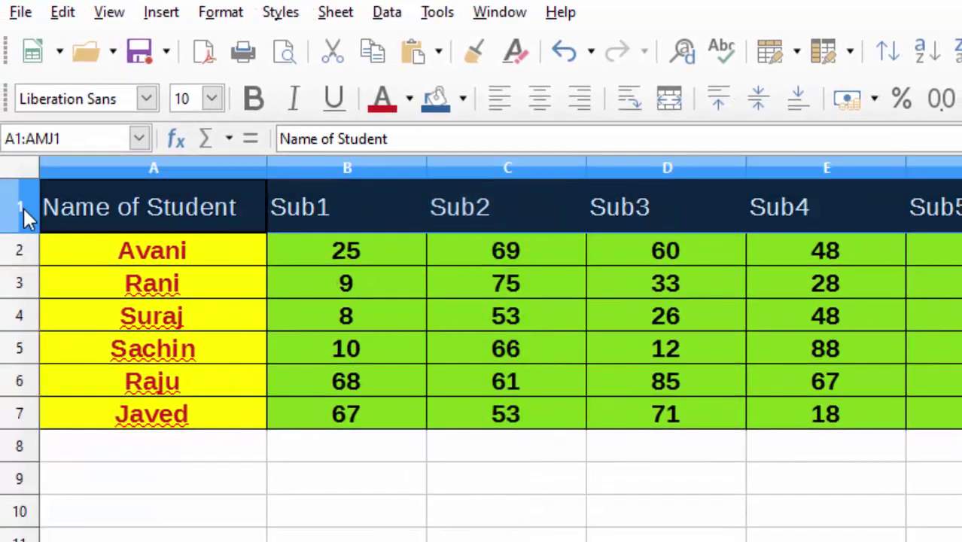
pyautogui.click(22, 251)
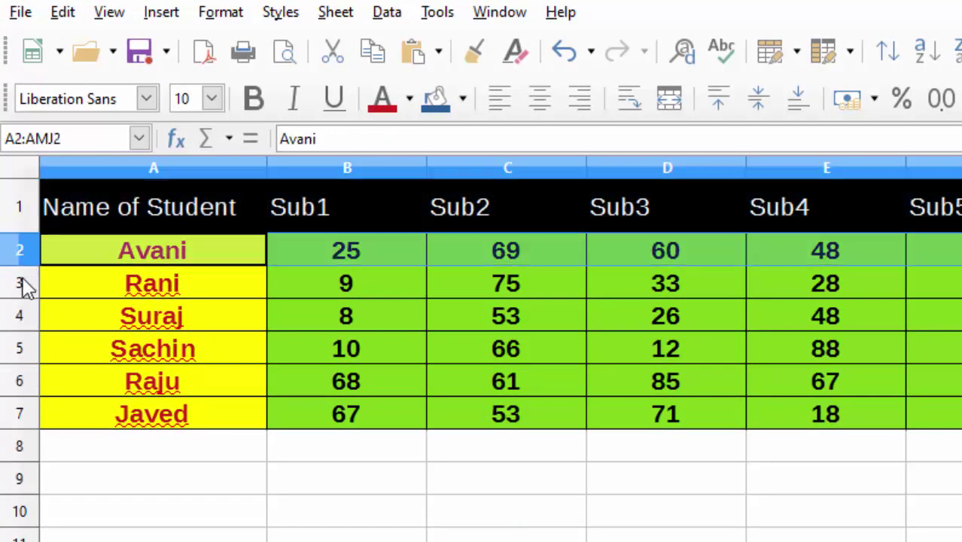
pyautogui.click(21, 283)
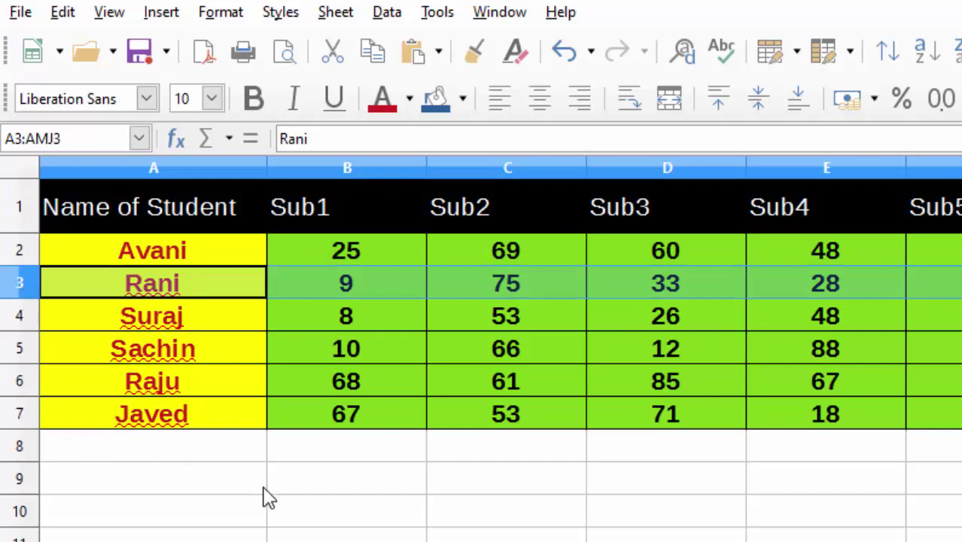
pyautogui.click(294, 500)
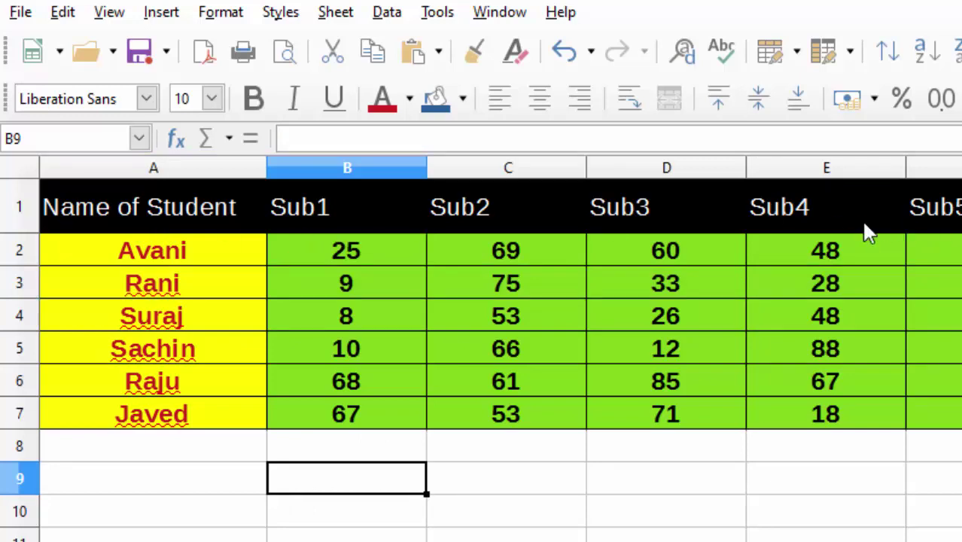
# - Copy the Sub5 heading from F1 into cell B10
pyautogui.click(947, 217)
pyautogui.rightClick(947, 217)
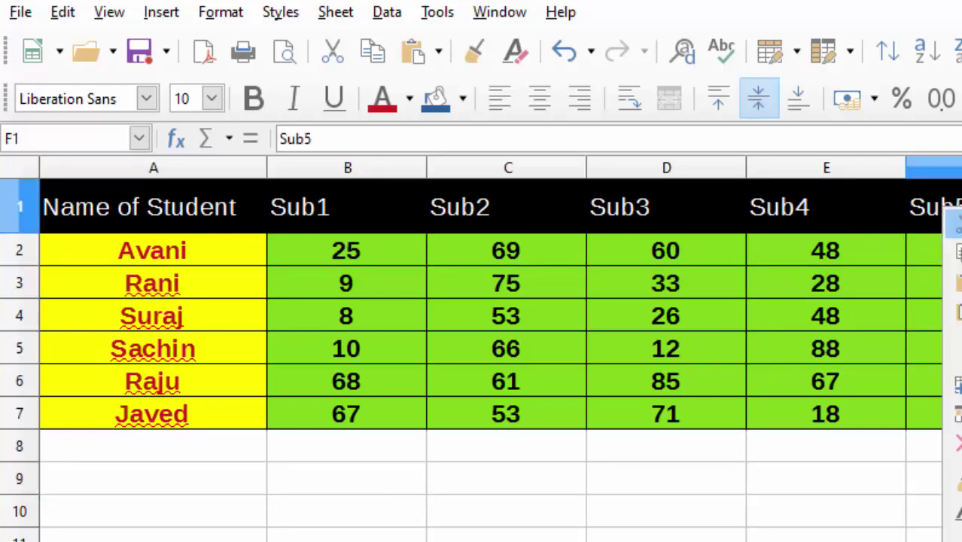
pyautogui.click(958, 253)
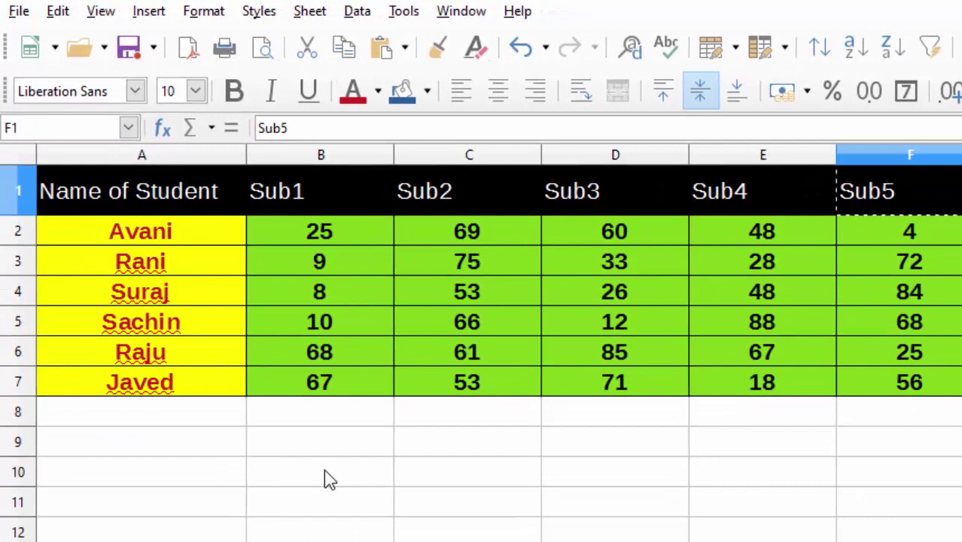
pyautogui.rightClick(325, 475)
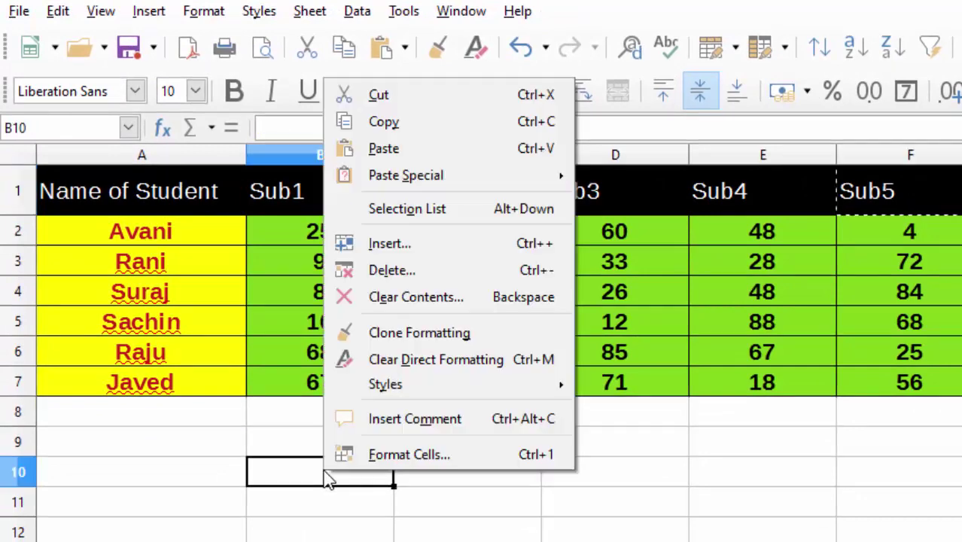
pyautogui.click(404, 165)
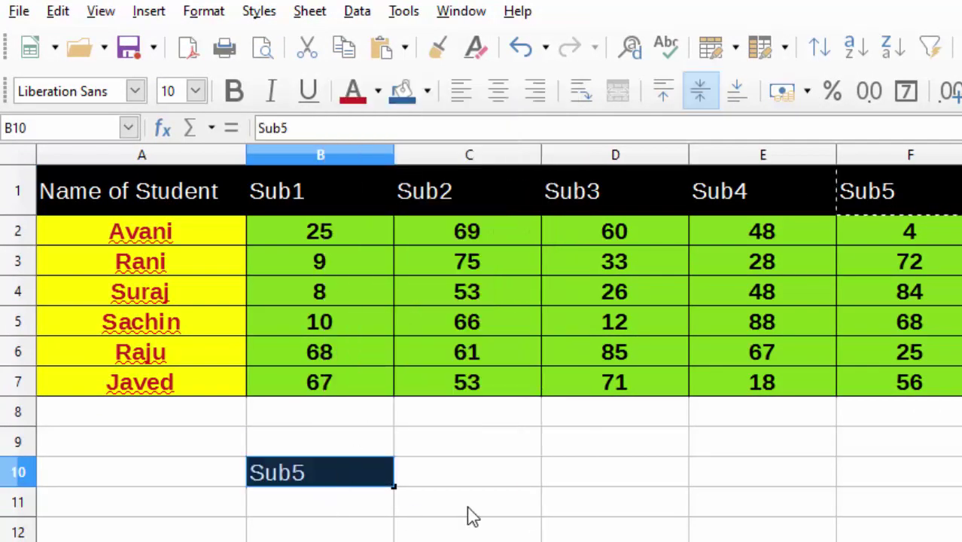
# - Copy the student name from A6 into cell C10
pyautogui.click(134, 360)
pyautogui.rightClick(136, 361)
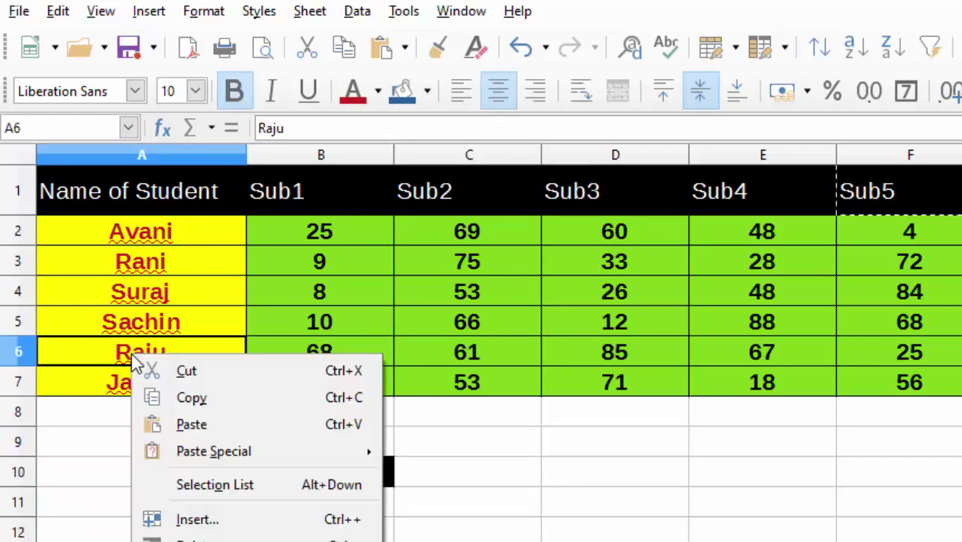
pyautogui.click(184, 399)
pyautogui.click(456, 480)
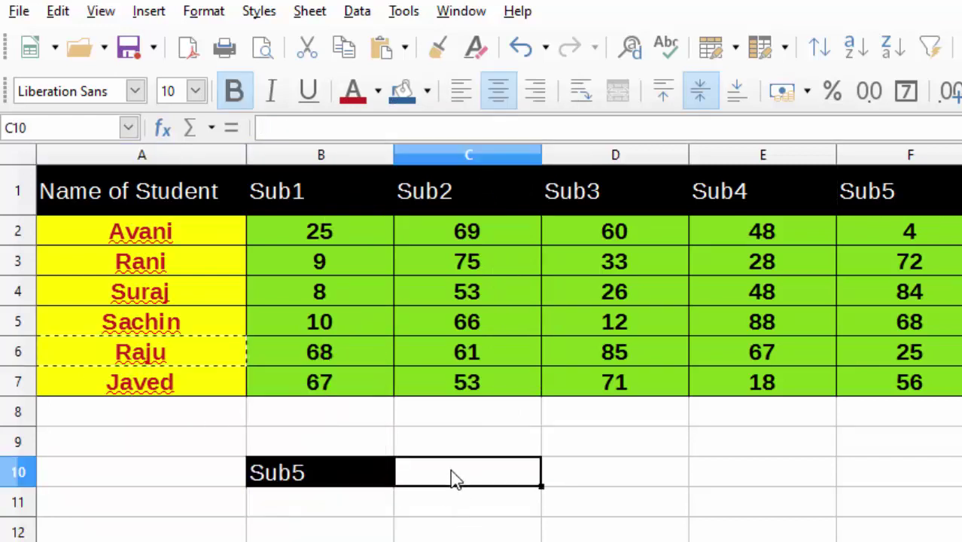
pyautogui.rightClick(456, 480)
pyautogui.click(508, 148)
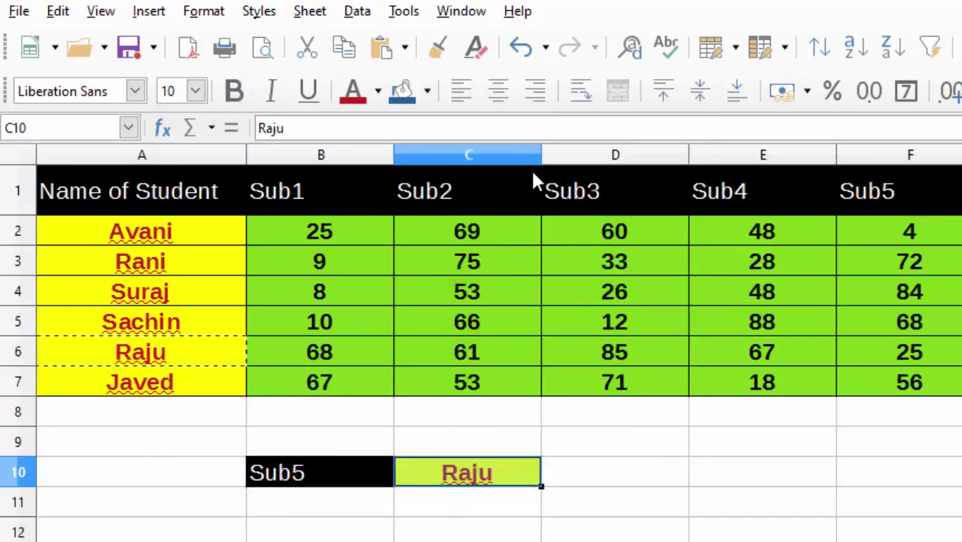
# - Select B11 for the first lookup, clearing a stray equals sign
pyautogui.click(315, 506)
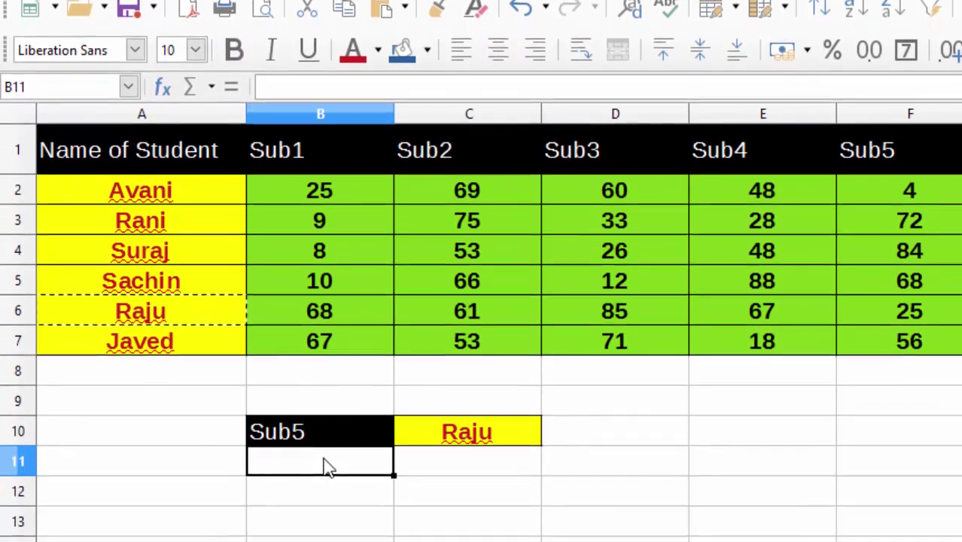
pyautogui.write('=')
pyautogui.press('BackSpace')
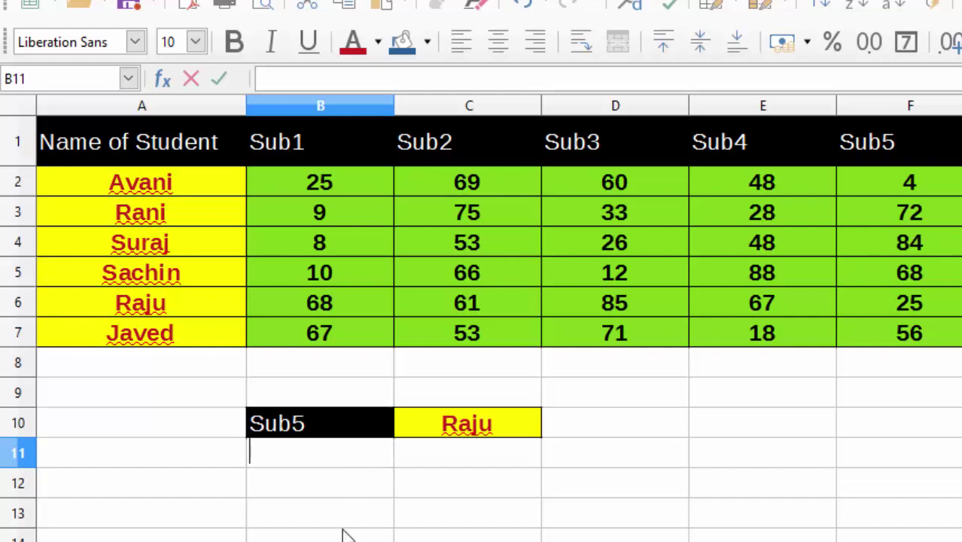
pyautogui.click(338, 522)
pyautogui.click(351, 456)
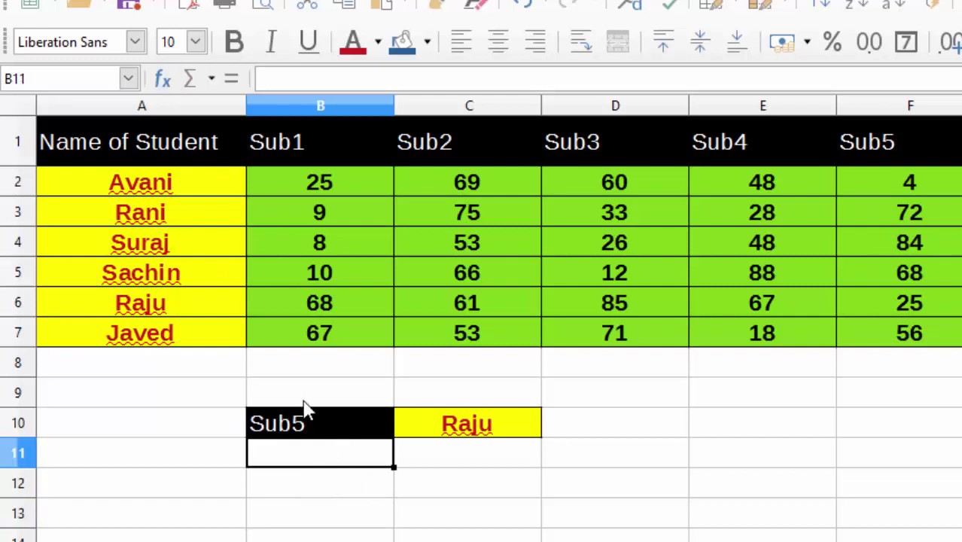
# - Start a MATCH formula in B11 using B10 as the search value
pyautogui.click(163, 79)
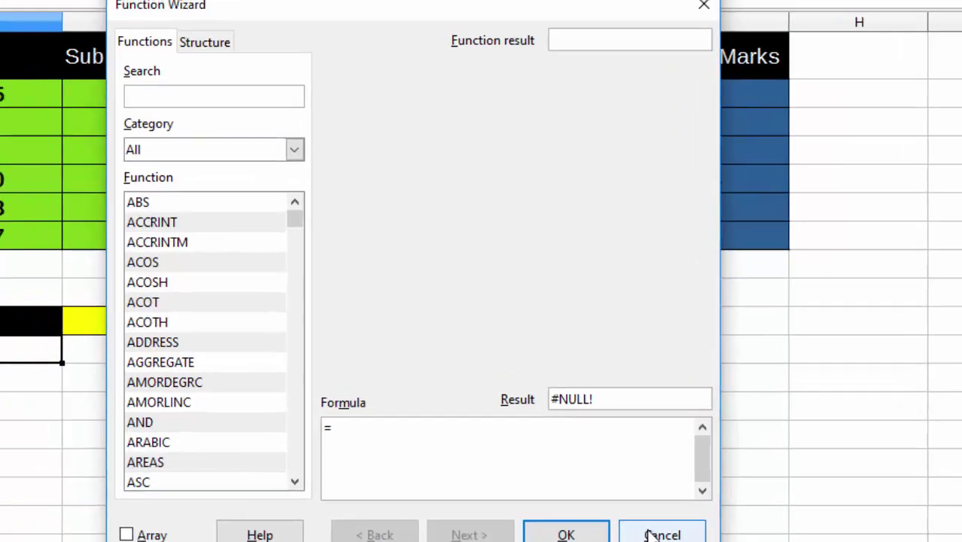
pyautogui.click(576, 506)
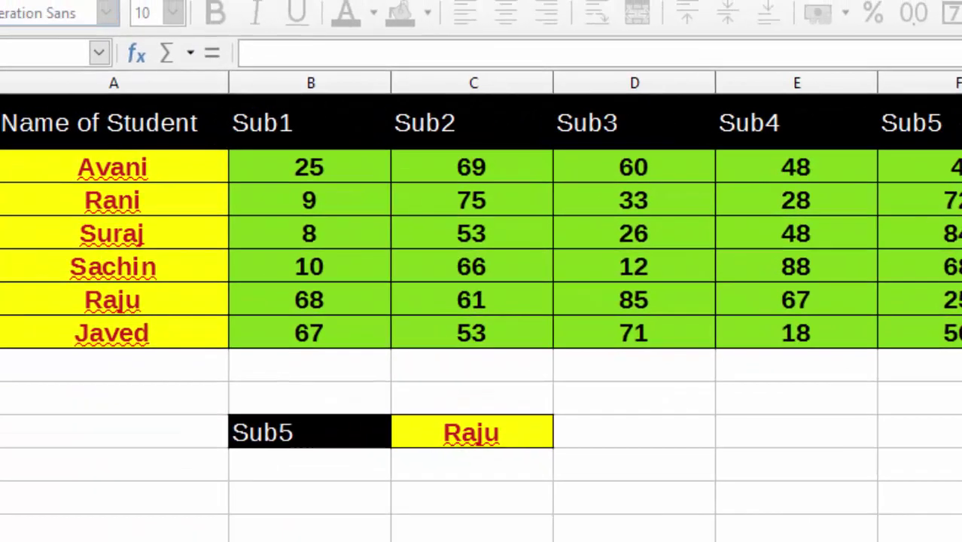
pyautogui.doubleClick(306, 478)
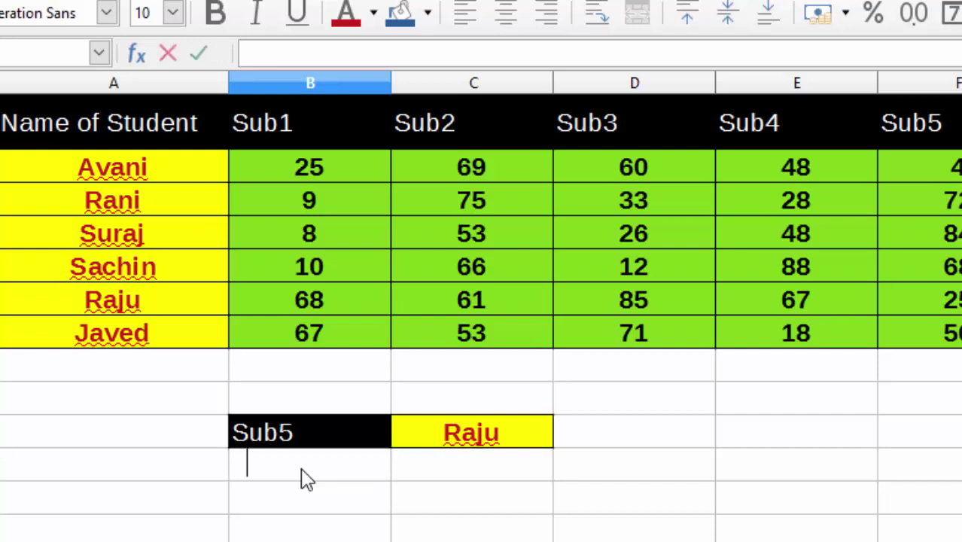
pyautogui.write('=mat')
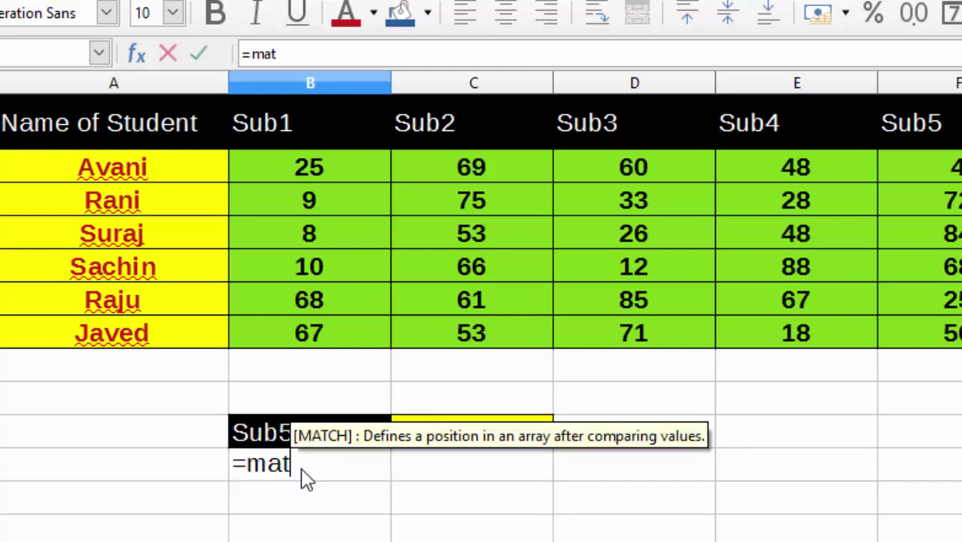
pyautogui.write('ch')
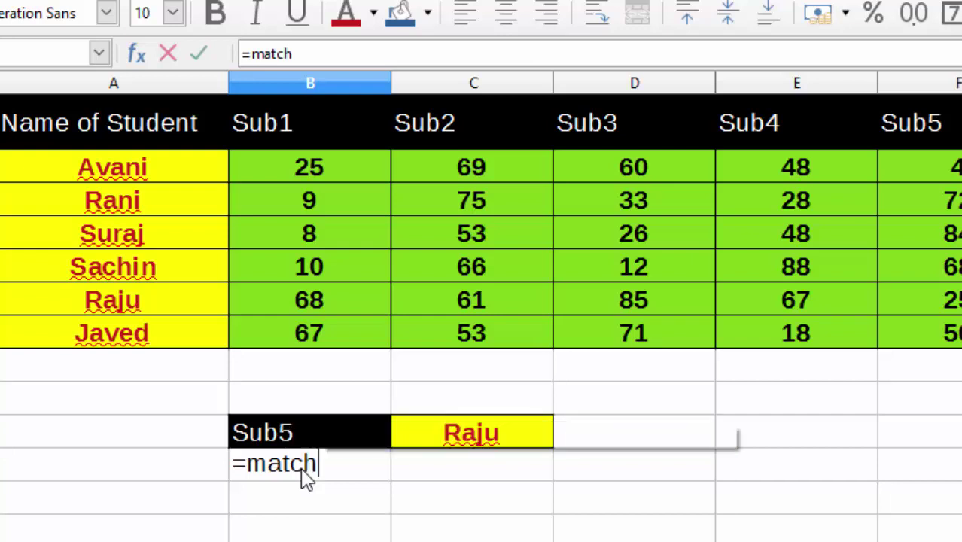
pyautogui.write('(')
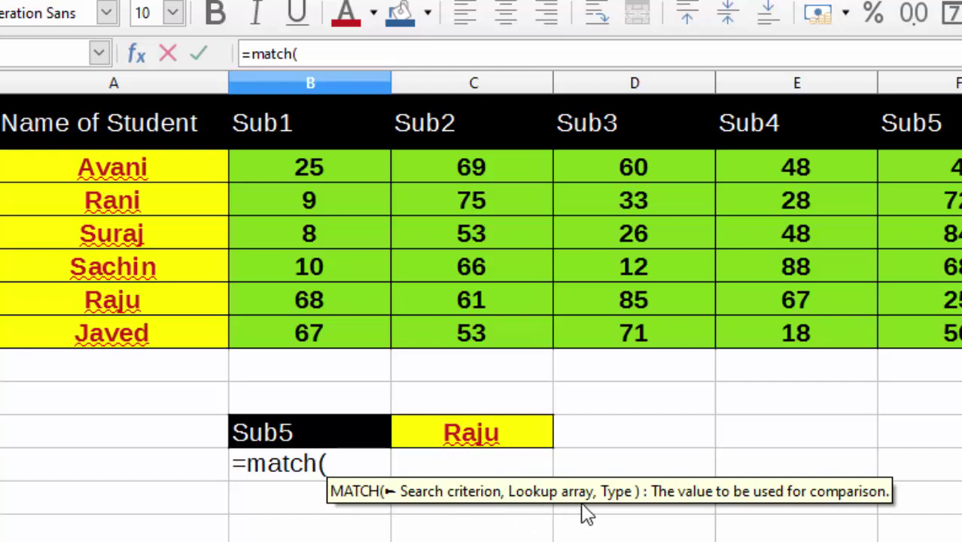
pyautogui.click(328, 445)
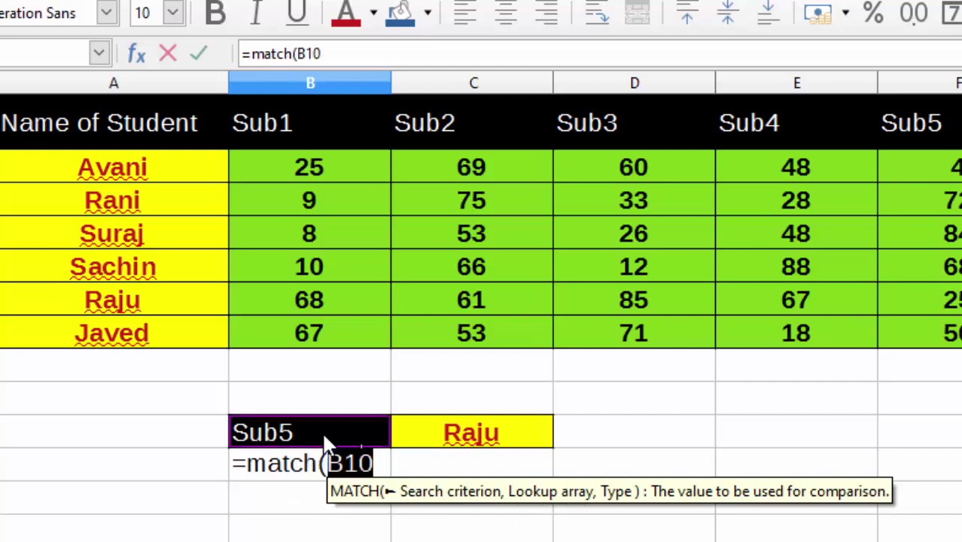
pyautogui.write(',')
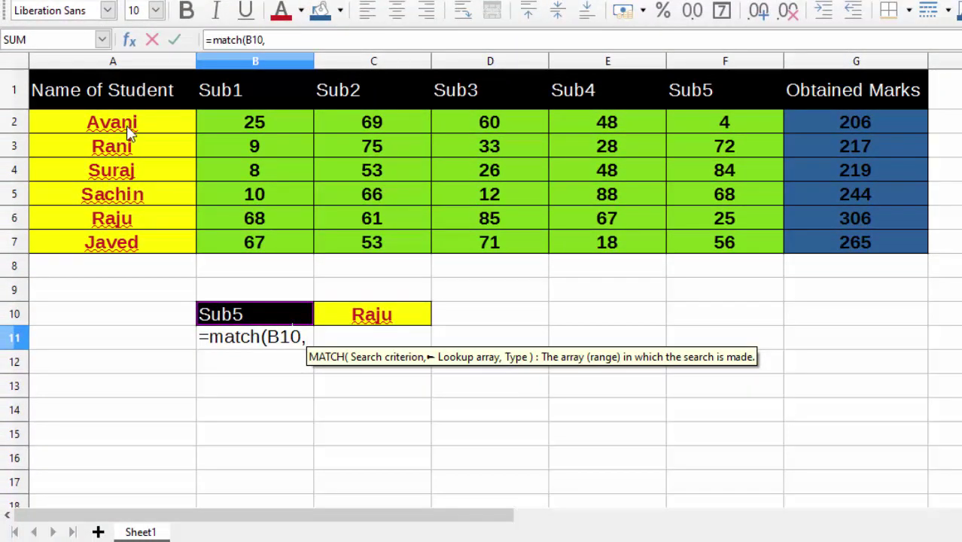
# - Add the absolute header range $A$1:$G$1 and exact-match type 0 to the formula
pyautogui.click(116, 106)
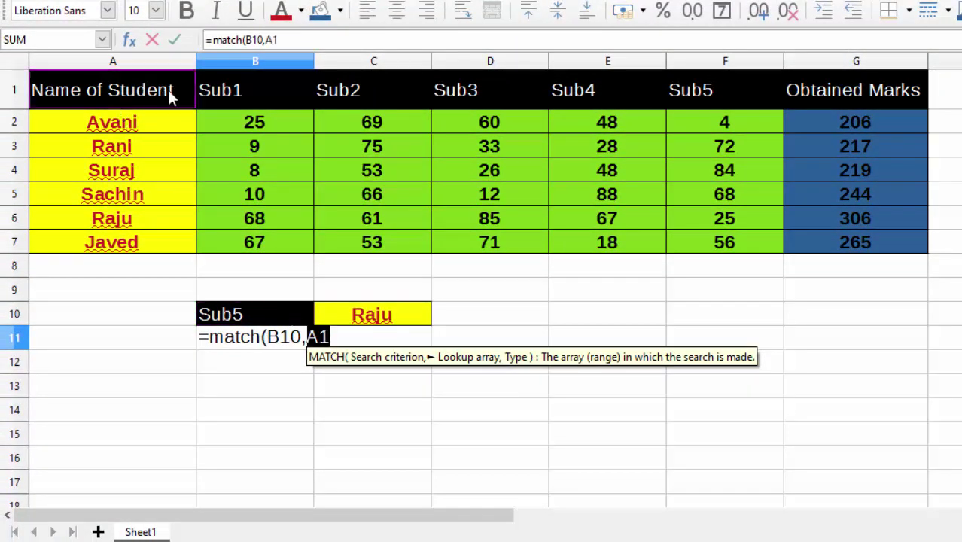
pyautogui.click(265, 93)
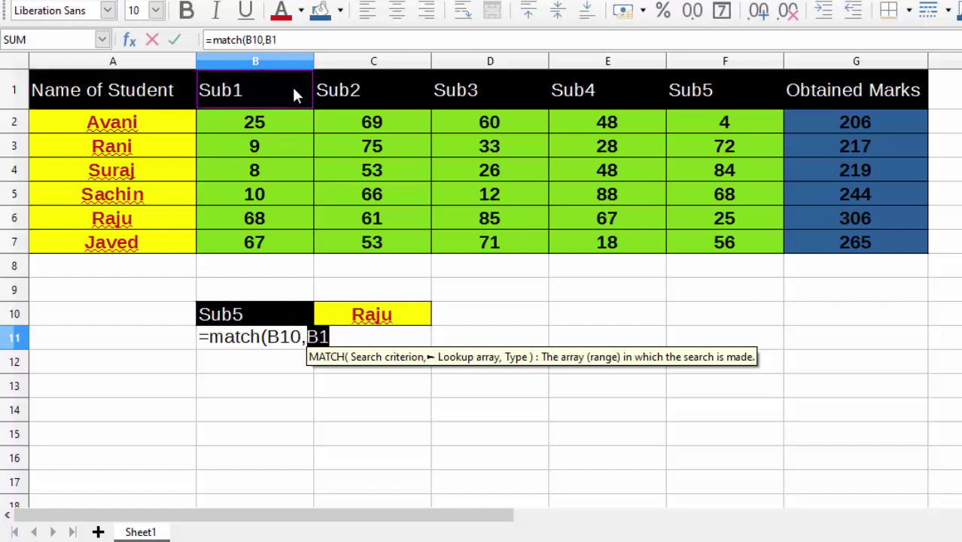
pyautogui.click(124, 88)
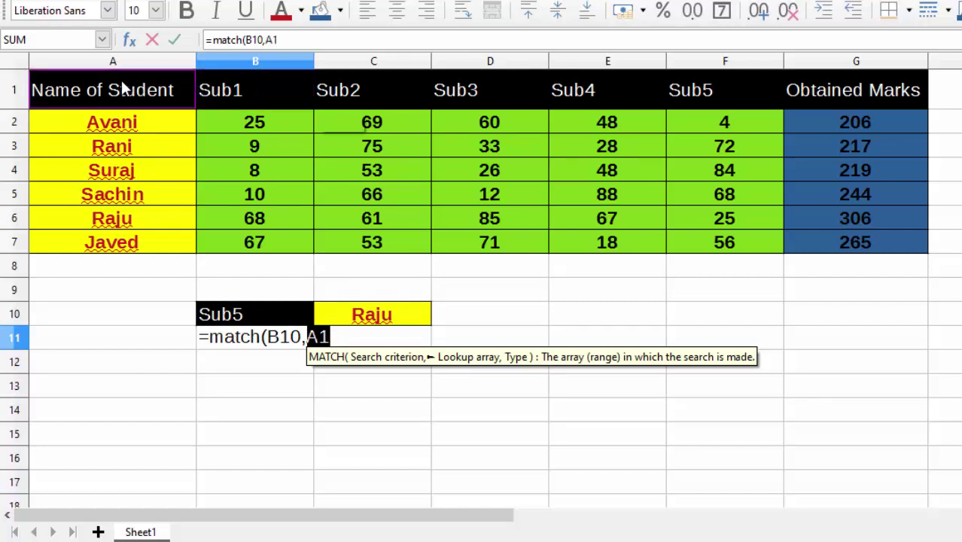
pyautogui.hotkey('shift', 'Right')
pyautogui.hotkey('shift', 'Right')
pyautogui.hotkey('shift', 'Right')
pyautogui.hotkey('shift', 'Right')
pyautogui.hotkey('shift', 'Right')
pyautogui.hotkey('shift', 'Right')
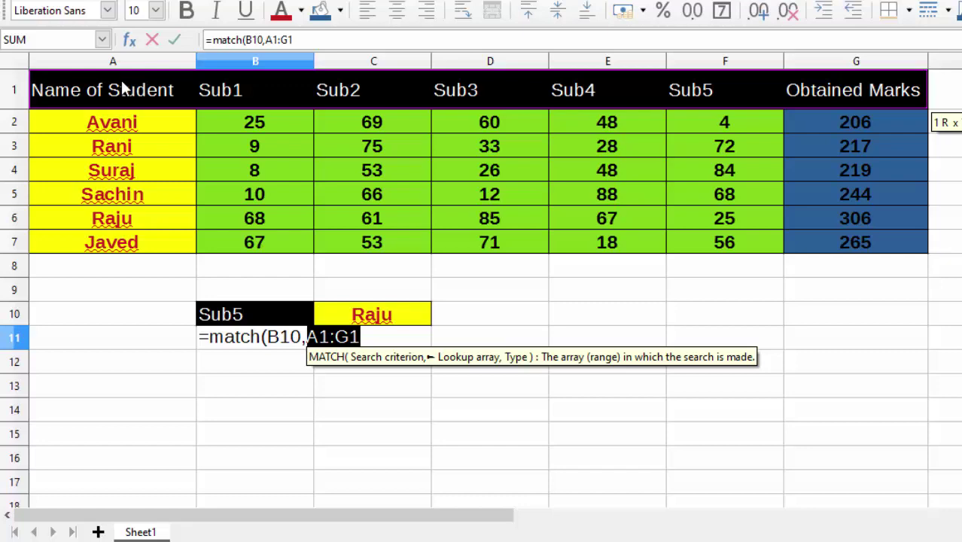
pyautogui.press('F4')
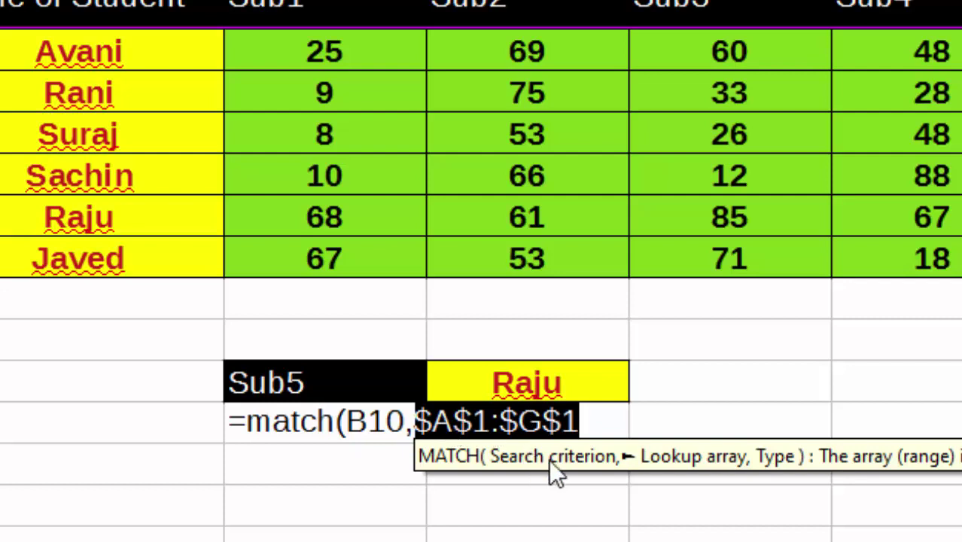
pyautogui.write(',')
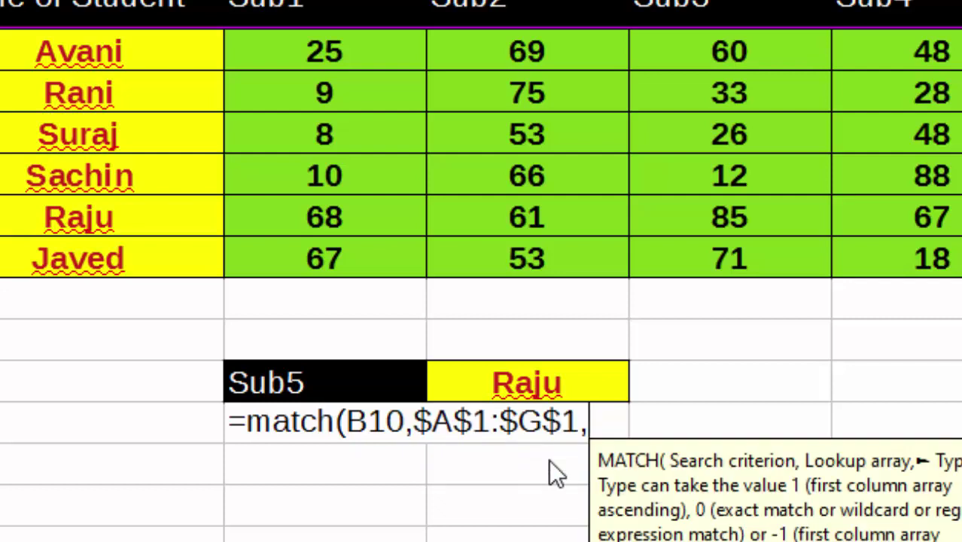
pyautogui.write('0')
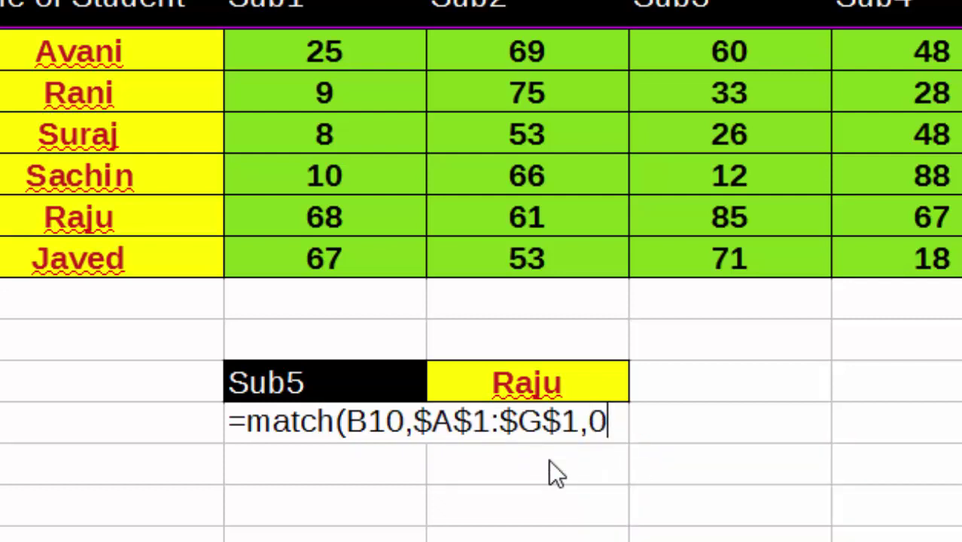
pyautogui.write(')')
# - Commit =MATCH(B10,$A$1:$G$1,0) in B11, returning 6
pyautogui.press('Return')
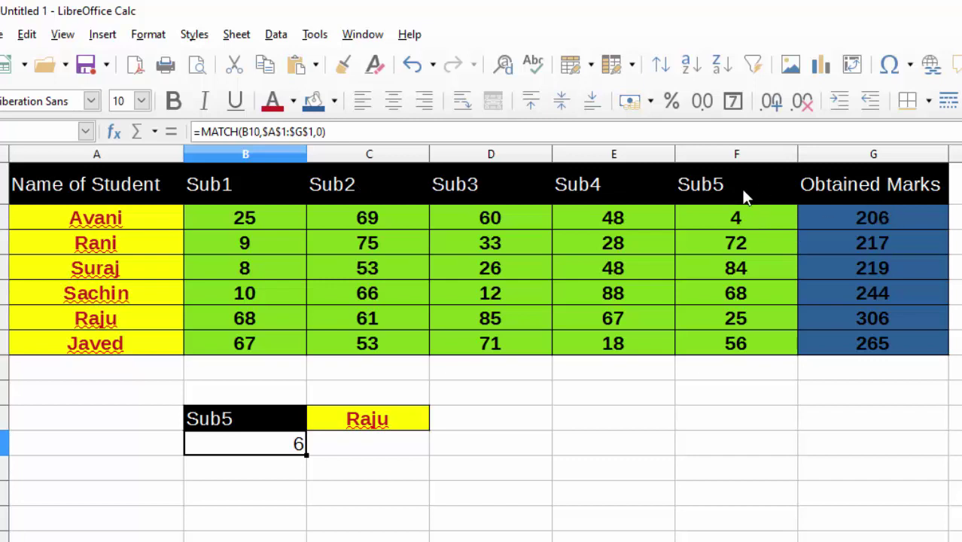
# - Clear the Sub5 text from B10, undoing an accidental cell deletion first
pyautogui.click(236, 423)
pyautogui.rightClick(238, 424)
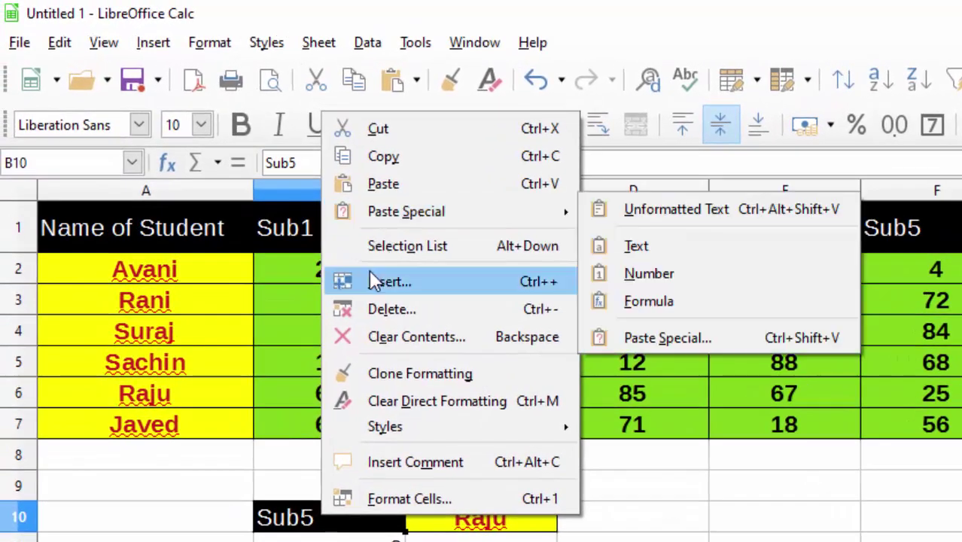
pyautogui.click(389, 307)
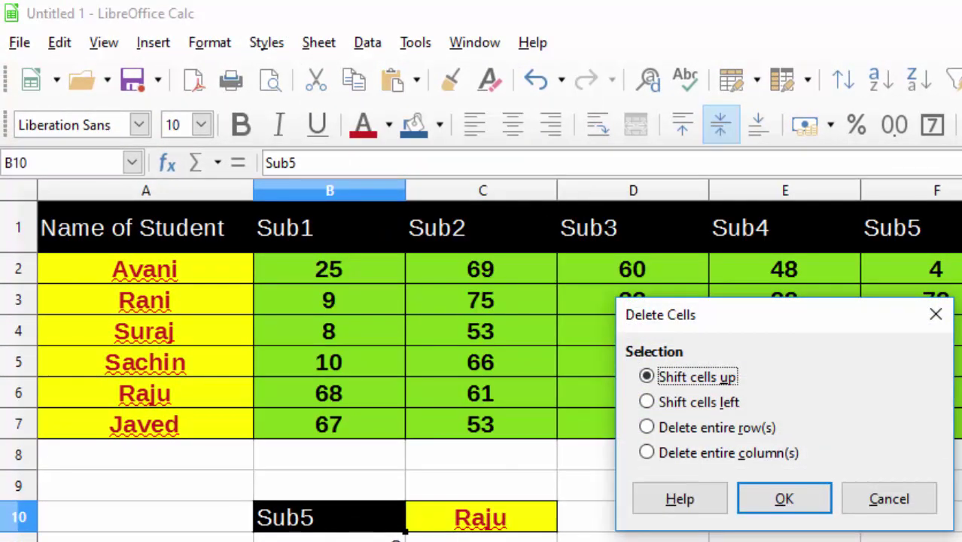
pyautogui.click(780, 503)
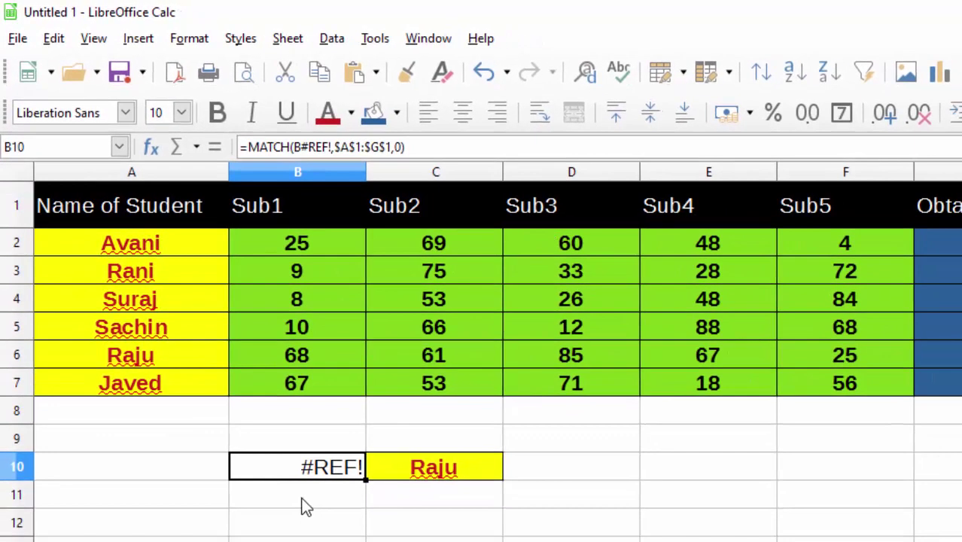
pyautogui.hotkey('ctrl', 'z')
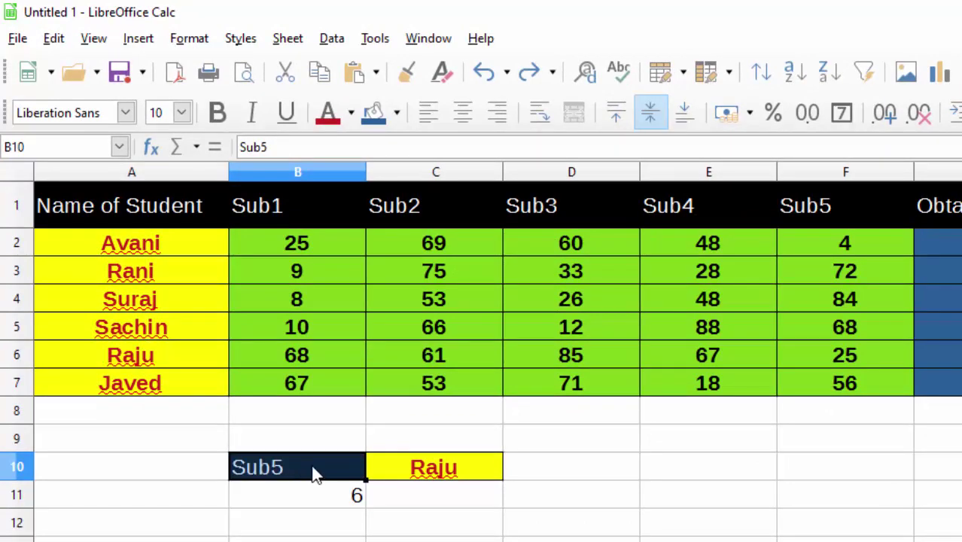
pyautogui.press('Delete')
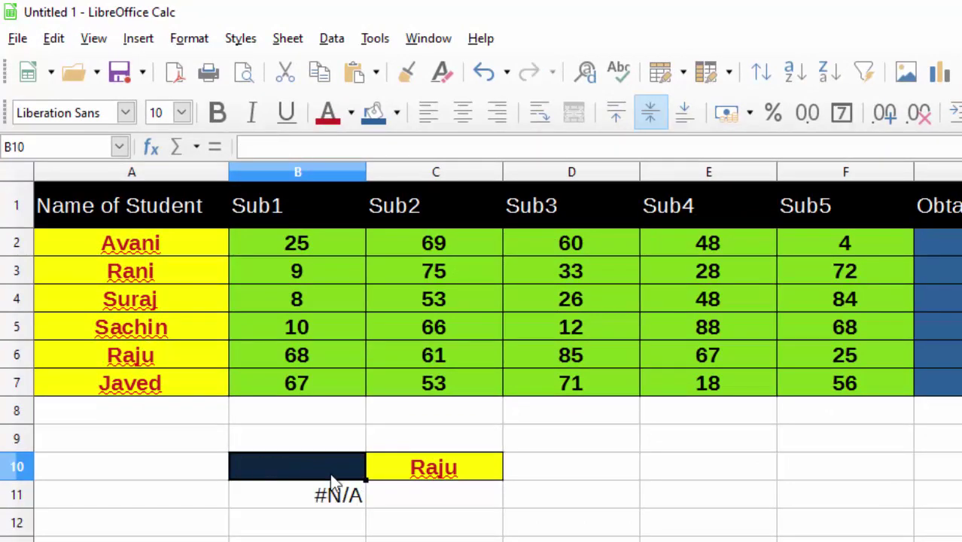
pyautogui.click(297, 539)
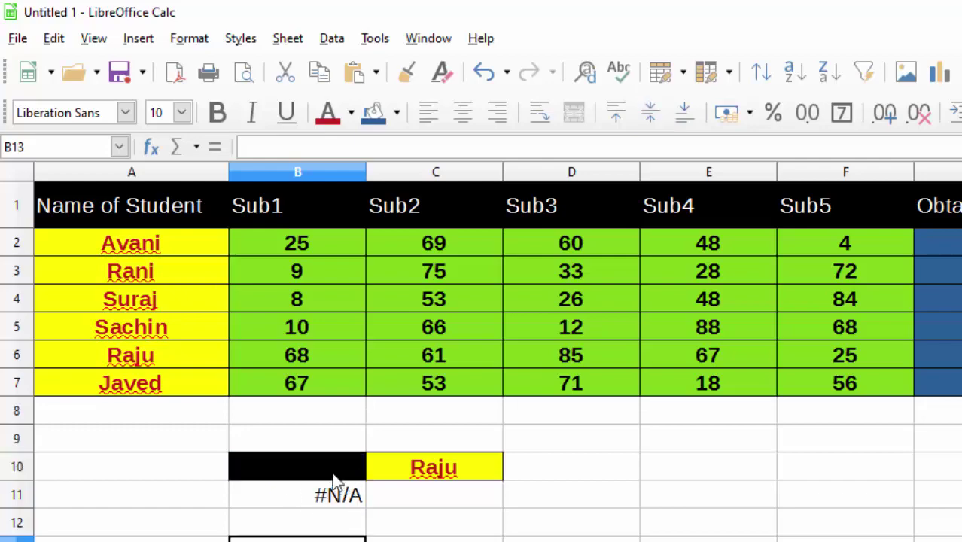
# - Copy the Obtained Marks heading from G1 into B10
pyautogui.click(937, 206)
pyautogui.rightClick(941, 211)
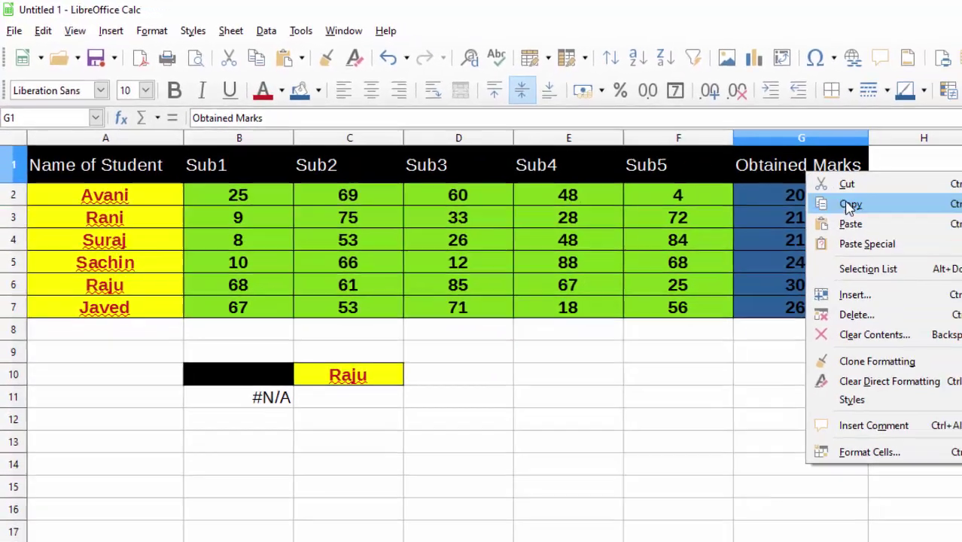
pyautogui.click(849, 205)
pyautogui.click(253, 371)
pyautogui.rightClick(253, 371)
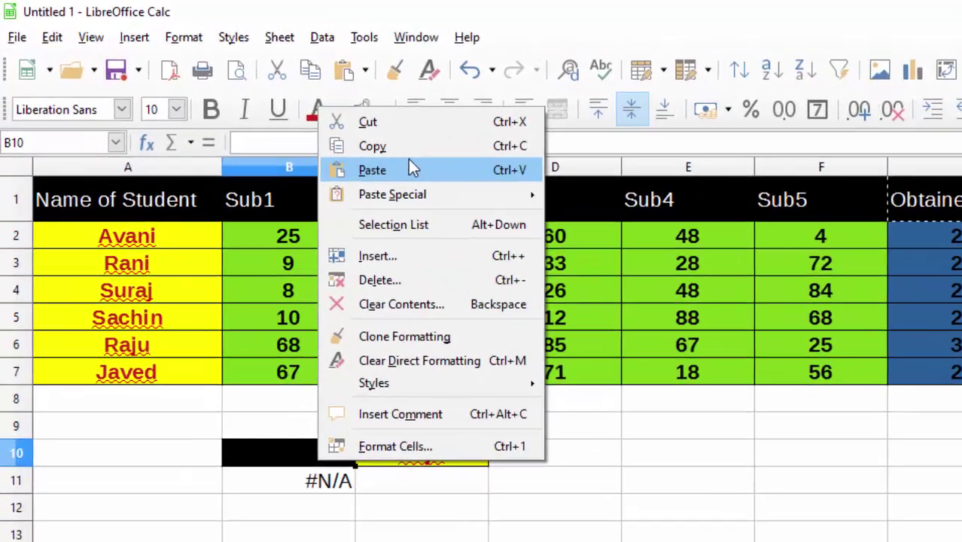
pyautogui.click(295, 135)
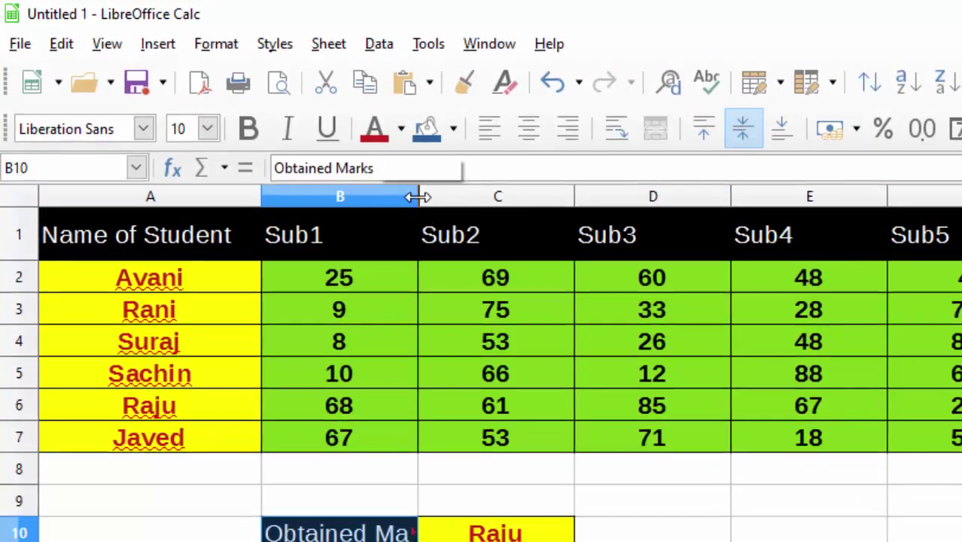
# - Widen column B so Obtained Marks shows in full
pyautogui.moveTo(415, 191); pyautogui.dragTo(405, 191)
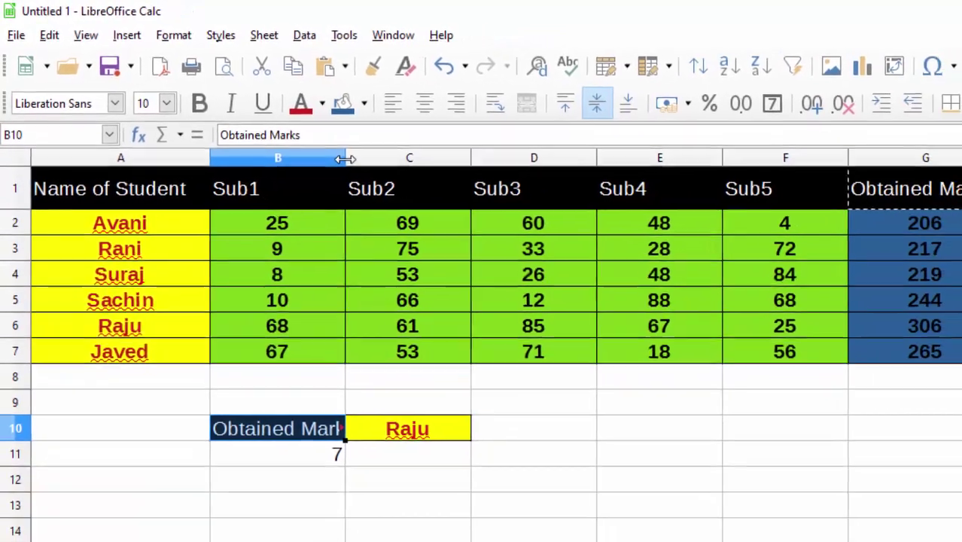
pyautogui.moveTo(345, 159); pyautogui.dragTo(345, 155)
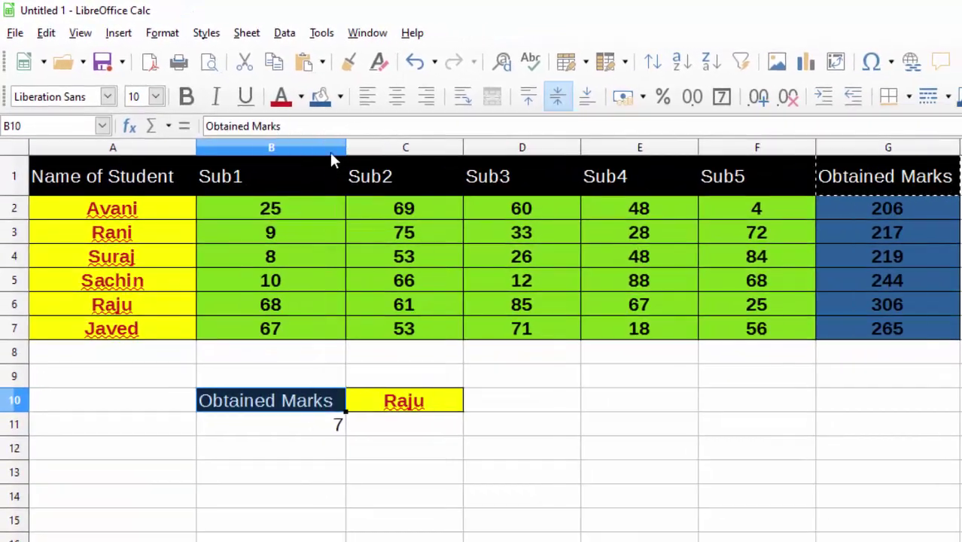
pyautogui.click(285, 446)
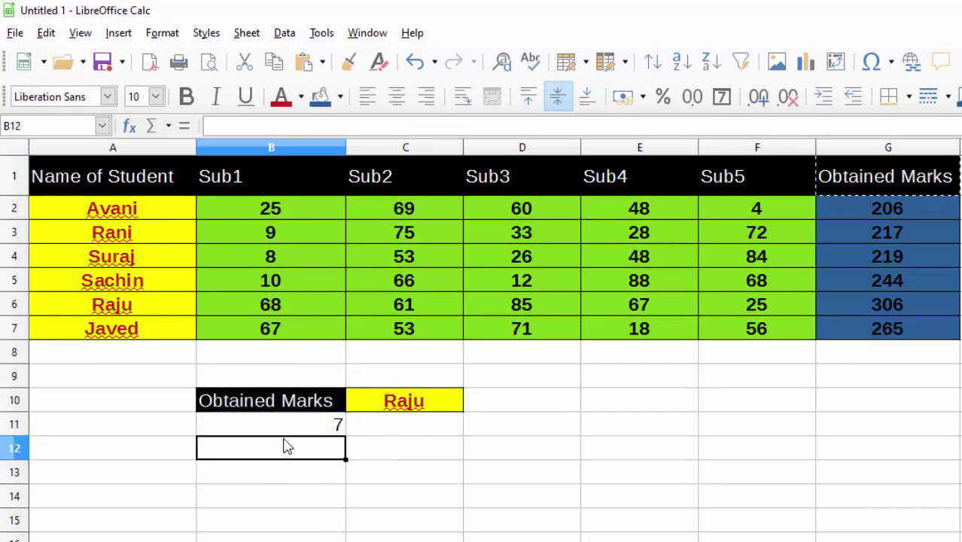
# - Enter =MATCH(C10,$A$1:$A$7,0) in C11 to get the student's row position, 6
pyautogui.click(419, 426)
pyautogui.write('=m')
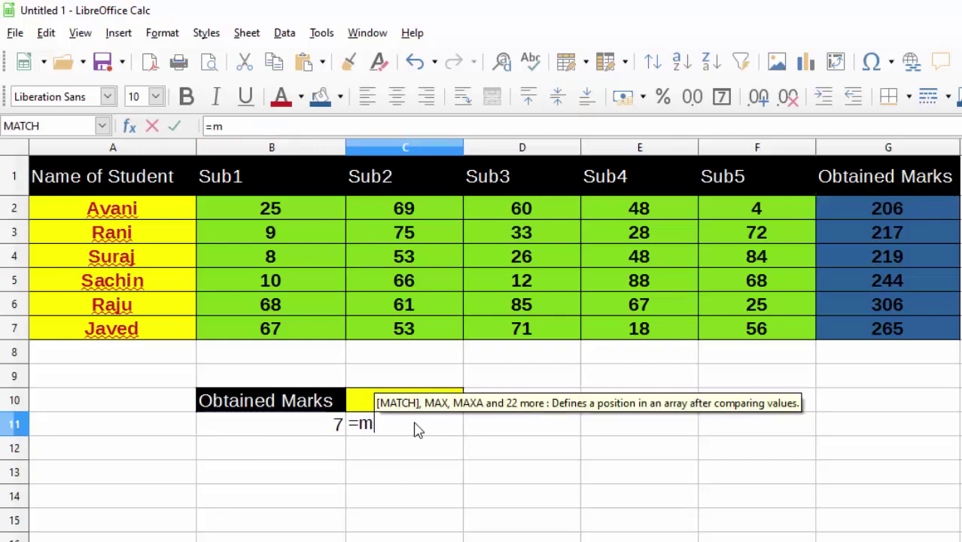
pyautogui.write('at')
pyautogui.write('c')
pyautogui.write('h')
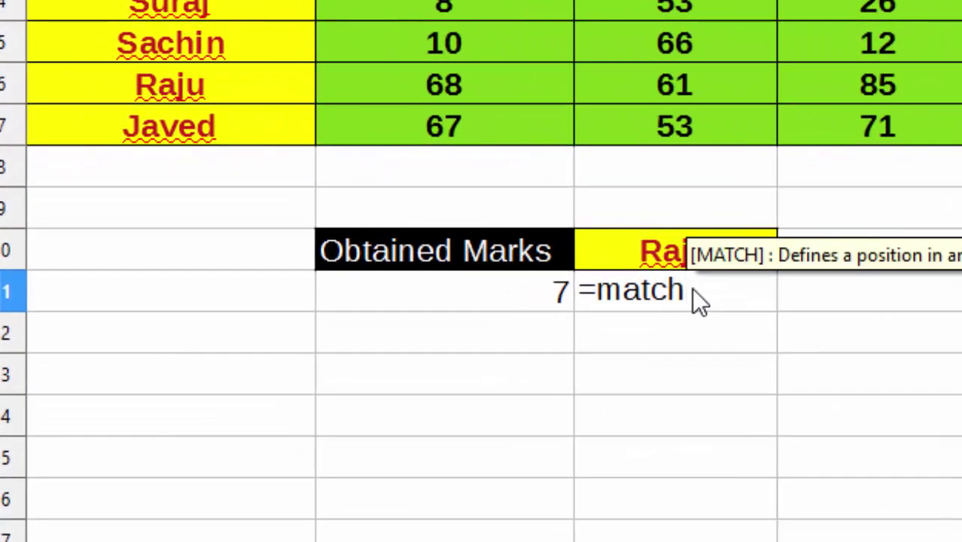
pyautogui.write('(')
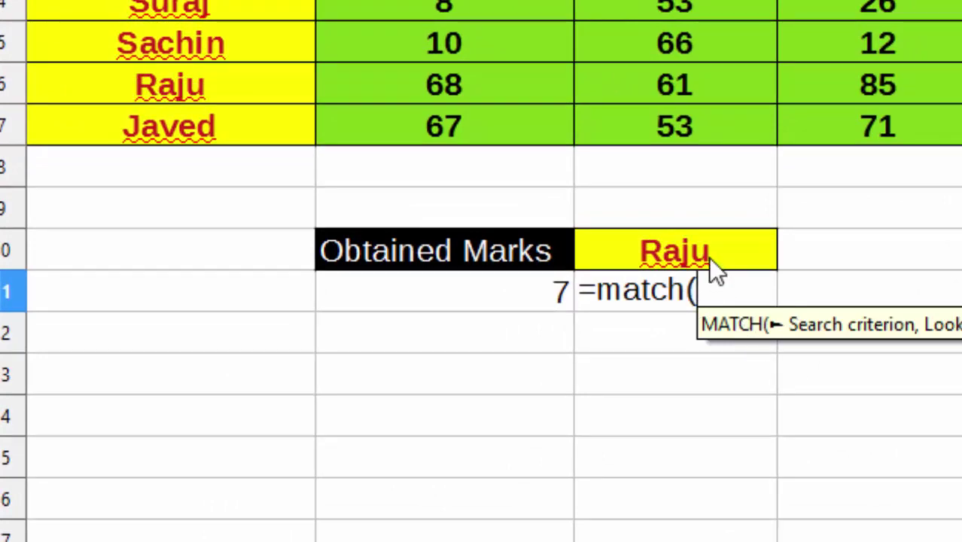
pyautogui.click(709, 259)
pyautogui.write(',')
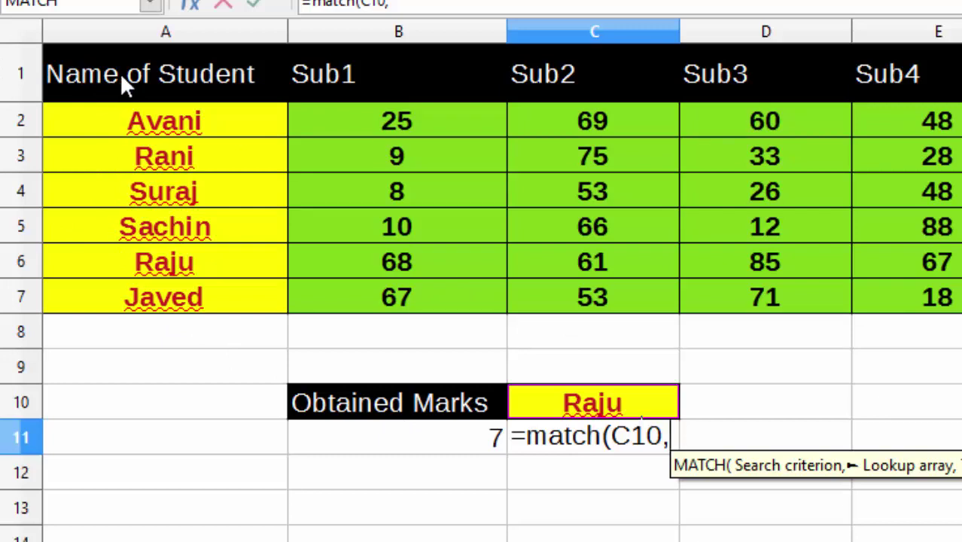
pyautogui.moveTo(121, 77); pyautogui.dragTo(118, 280)
pyautogui.click(118, 297)
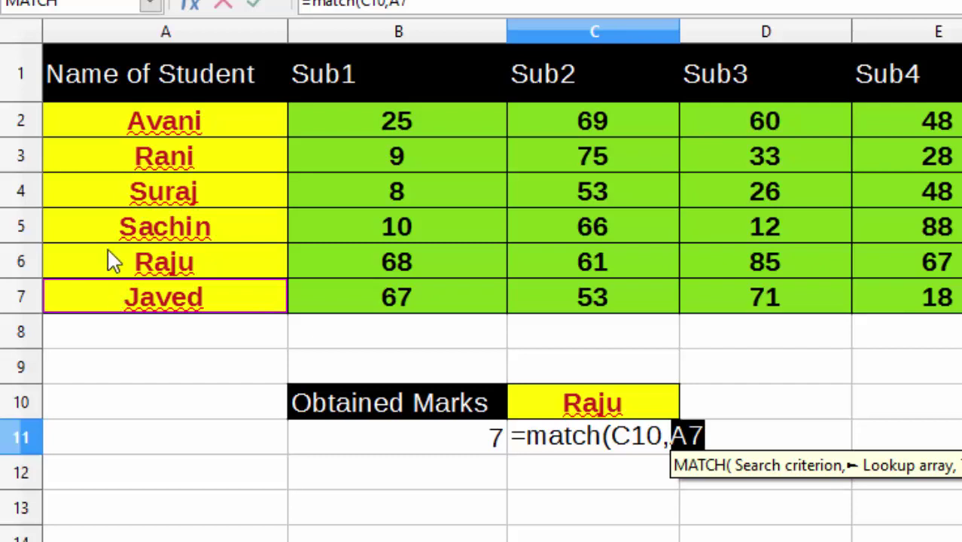
pyautogui.click(119, 79)
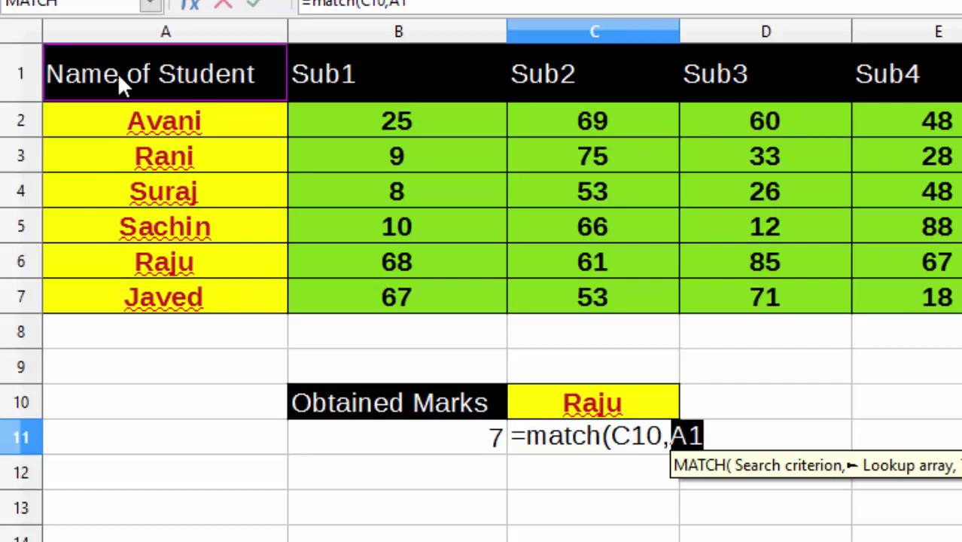
pyautogui.hotkey('shift', 'Down')
pyautogui.hotkey('shift', 'Down')
pyautogui.hotkey('shift', 'Down')
pyautogui.hotkey('shift', 'Down')
pyautogui.hotkey('shift', 'Down')
pyautogui.hotkey('shift', 'Down')
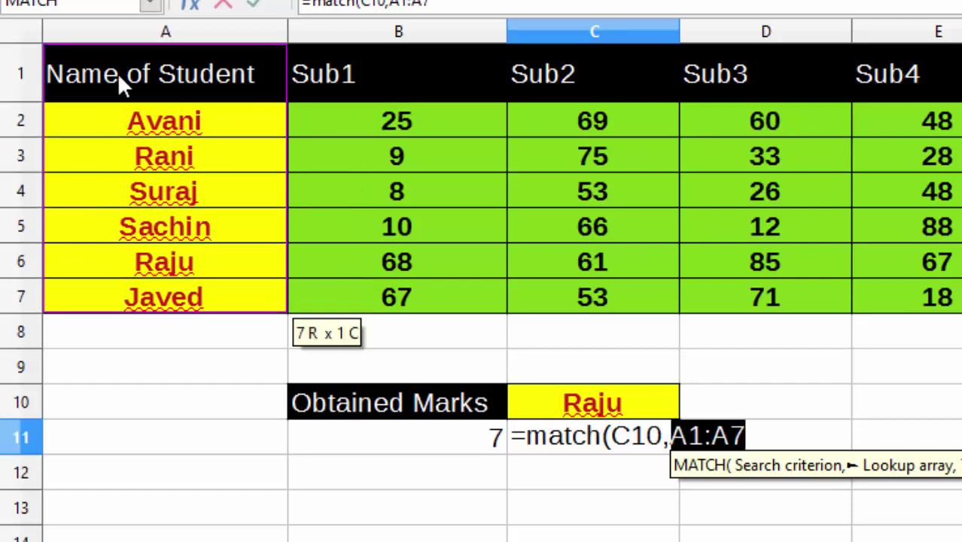
pyautogui.press('F4')
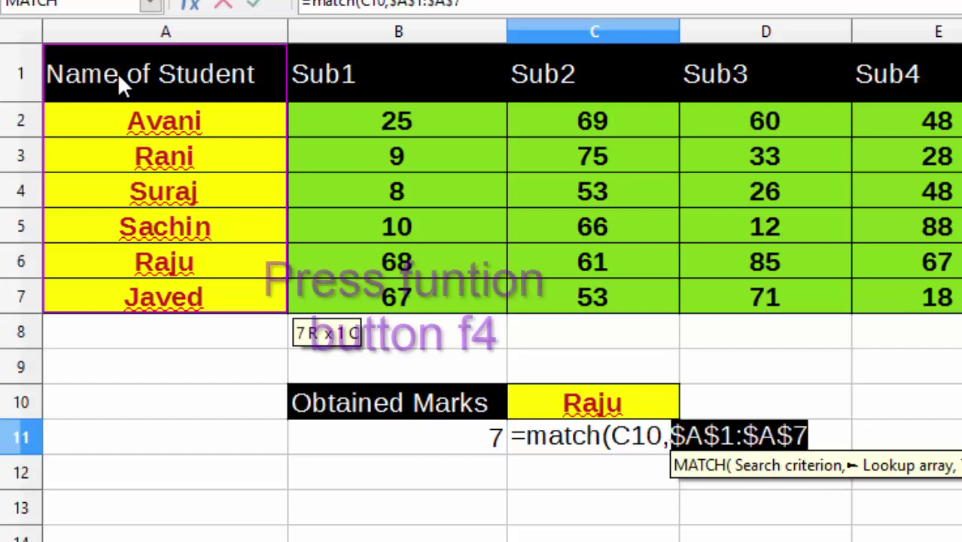
pyautogui.write(',0')
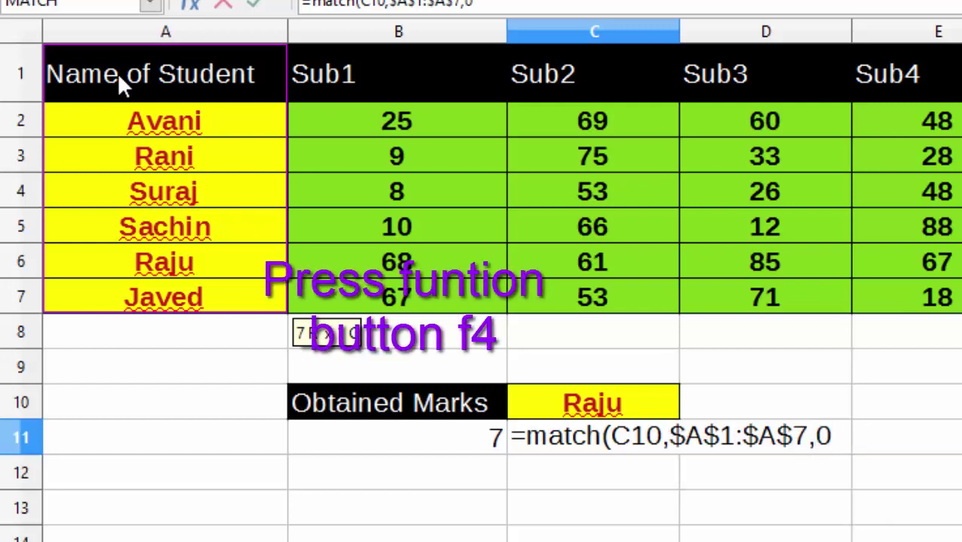
pyautogui.write(')')
pyautogui.press('Return')
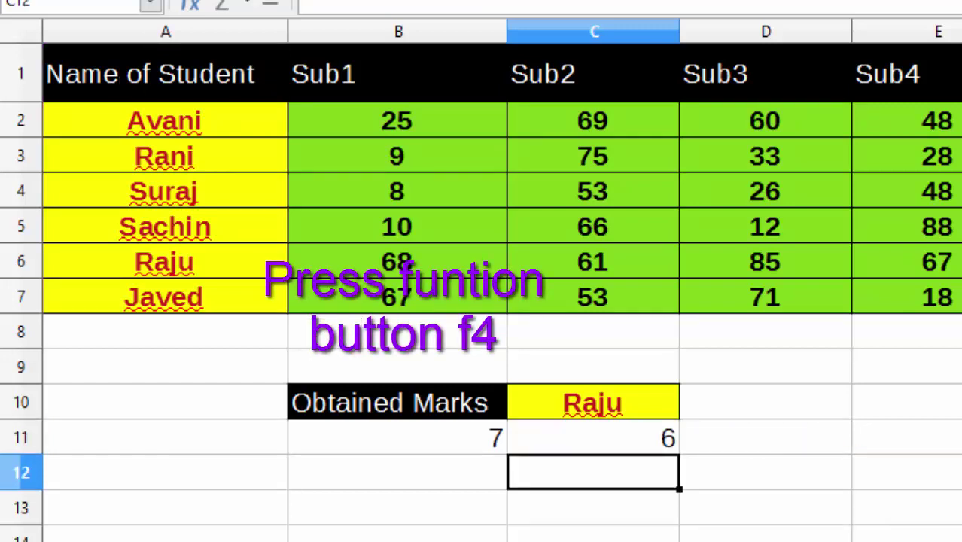
# - Replace the student name in C10 with another student's name, so C11 returns 7
pyautogui.click(650, 443)
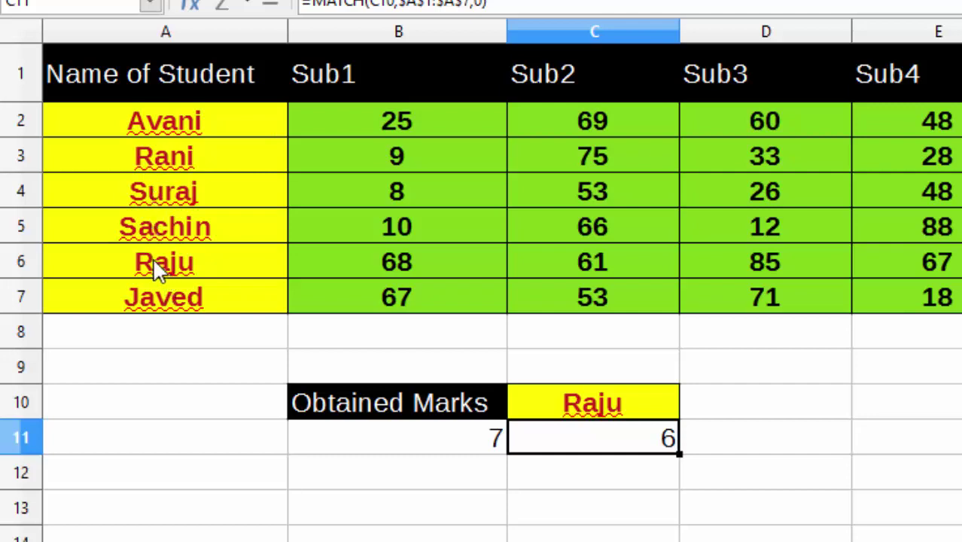
pyautogui.click(593, 412)
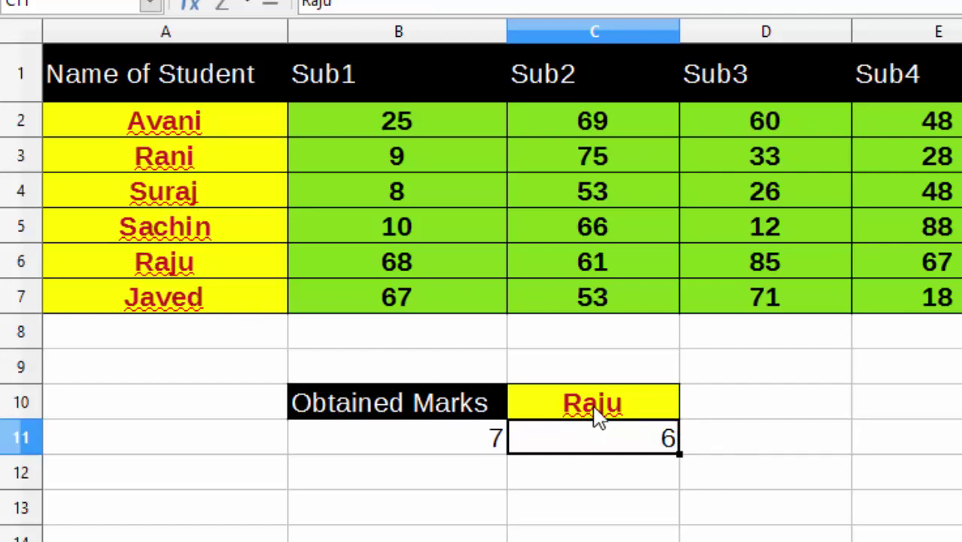
pyautogui.click(595, 410)
pyautogui.press('Delete')
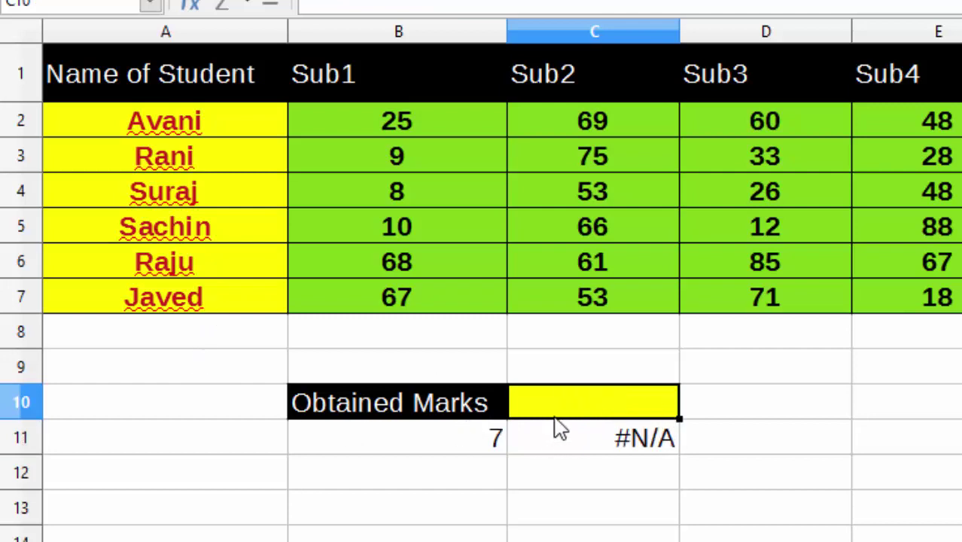
pyautogui.doubleClick(565, 404)
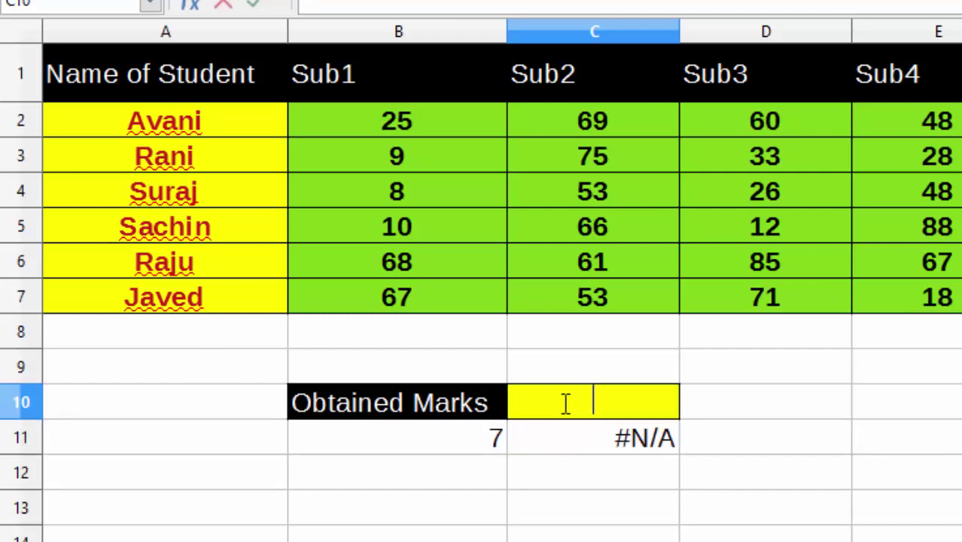
pyautogui.write('Javed')
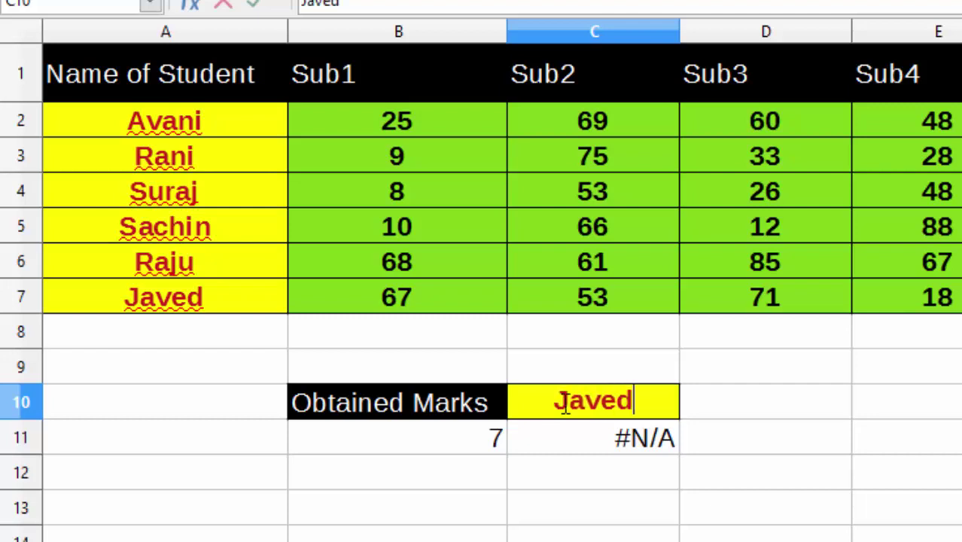
pyautogui.press('Return')
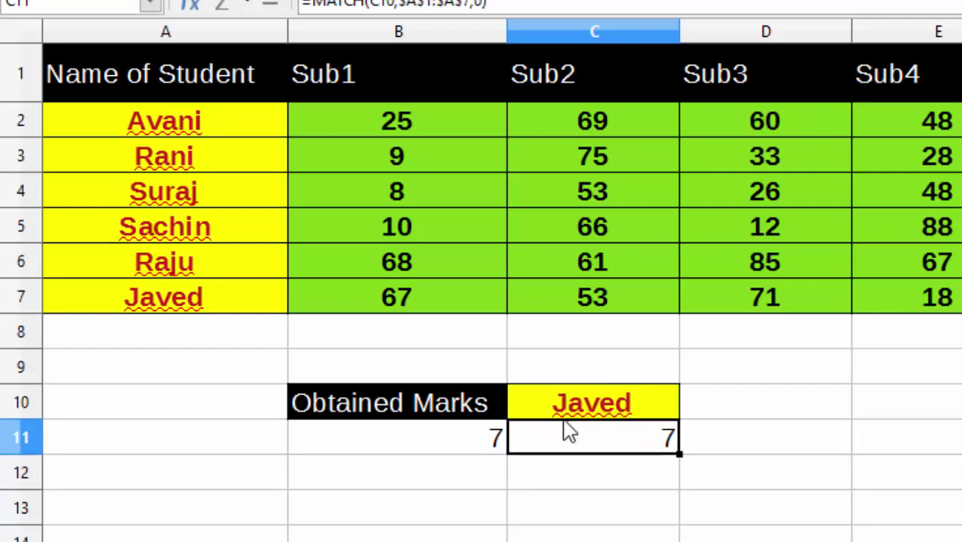